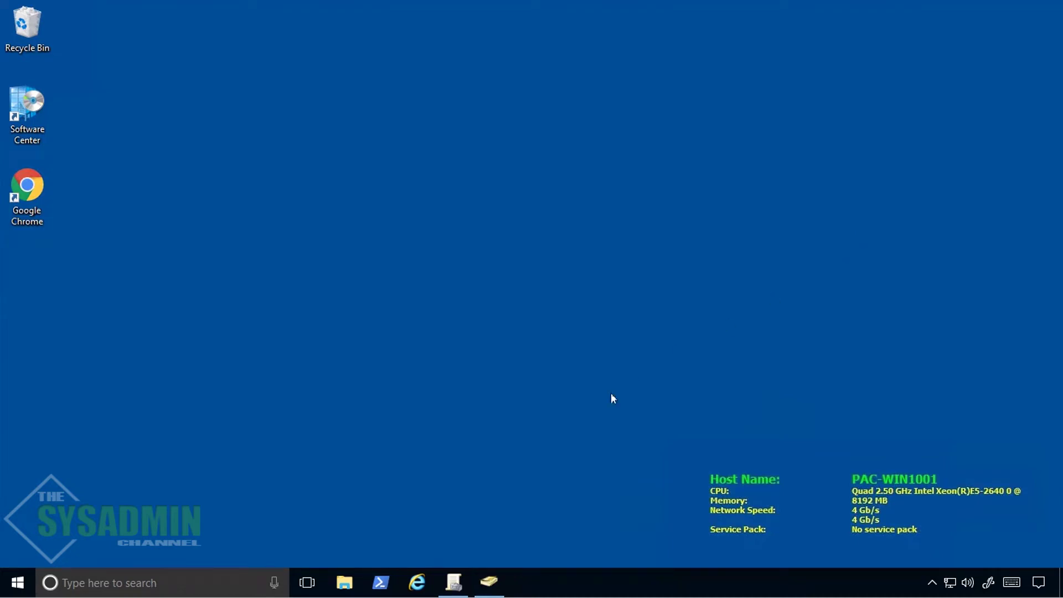
- Launch Internet Explorer and load thesysadminchannel.com to confirm unrestricted browsing
left_click(418, 582)
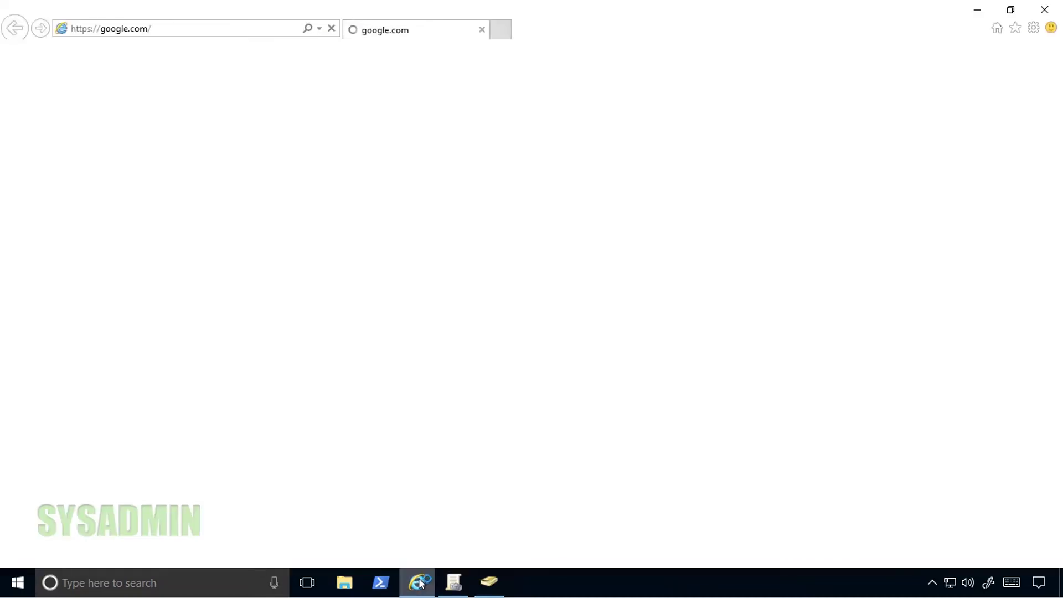
left_click(220, 28)
type("thesysadminchannel")
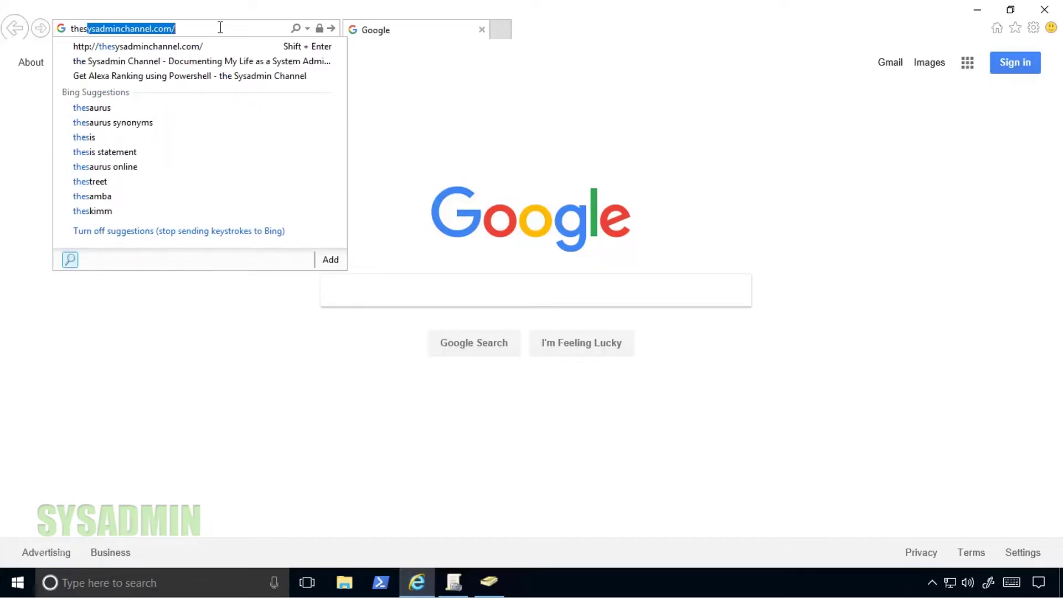
key("Return")
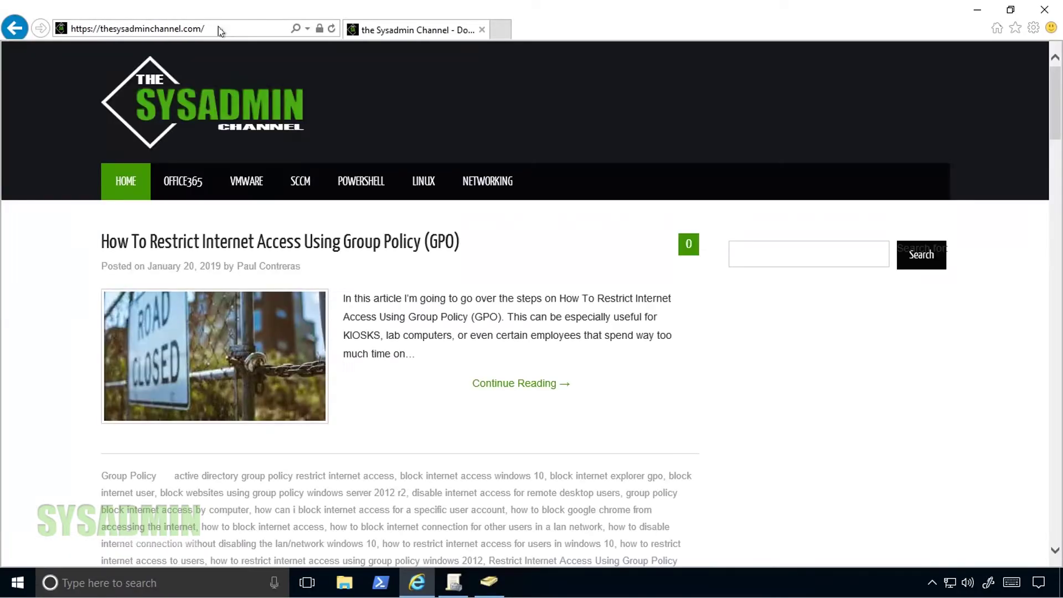
scroll(310, 212, "down", 10)
scroll(310, 212, "up", 10)
- Return the browser to Google's home page
left_click(252, 28)
type("google")
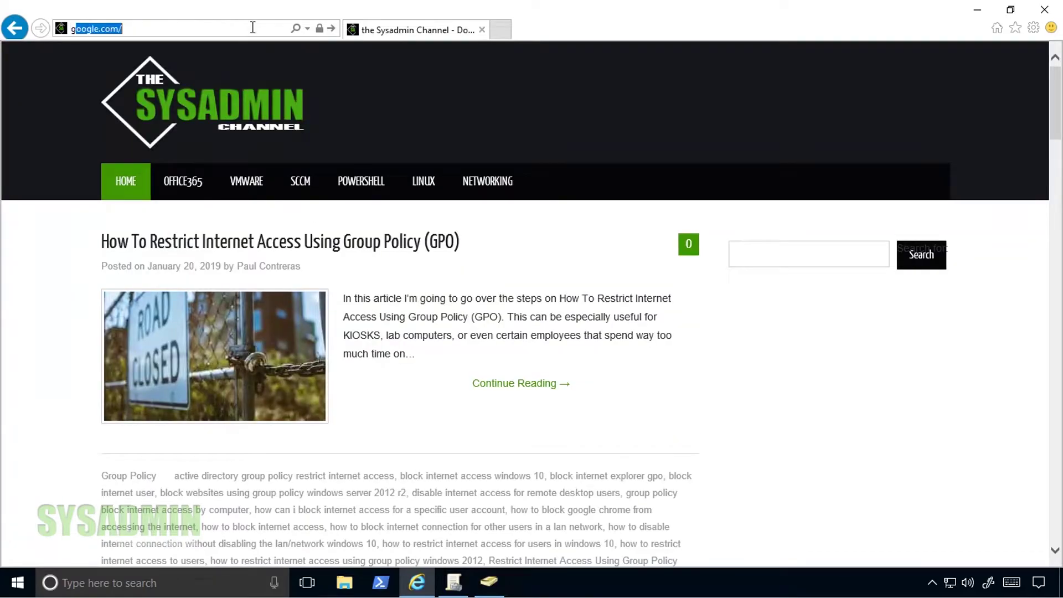
key("Return")
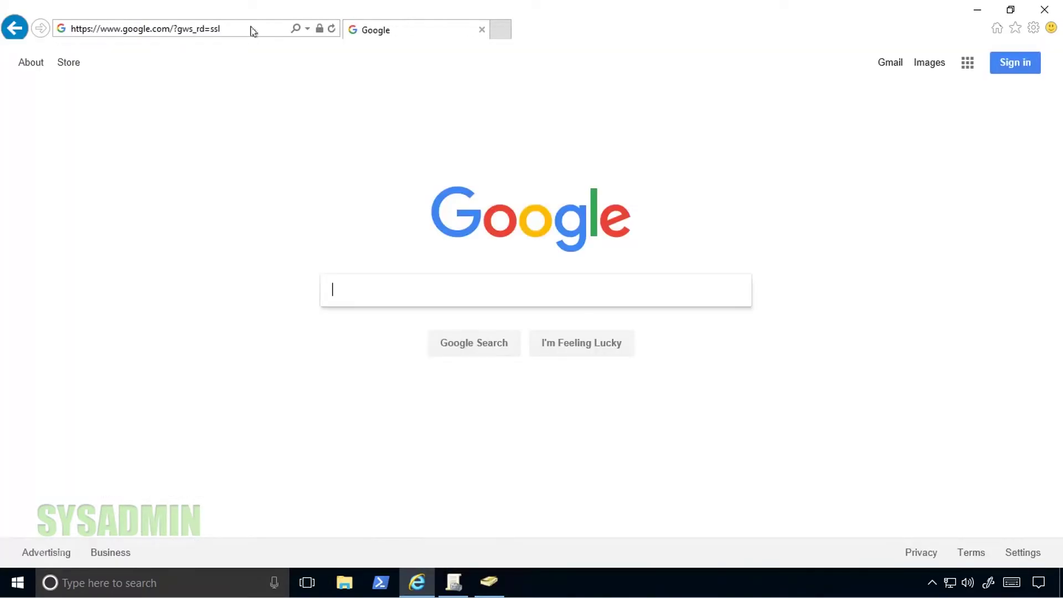
left_click(1032, 27)
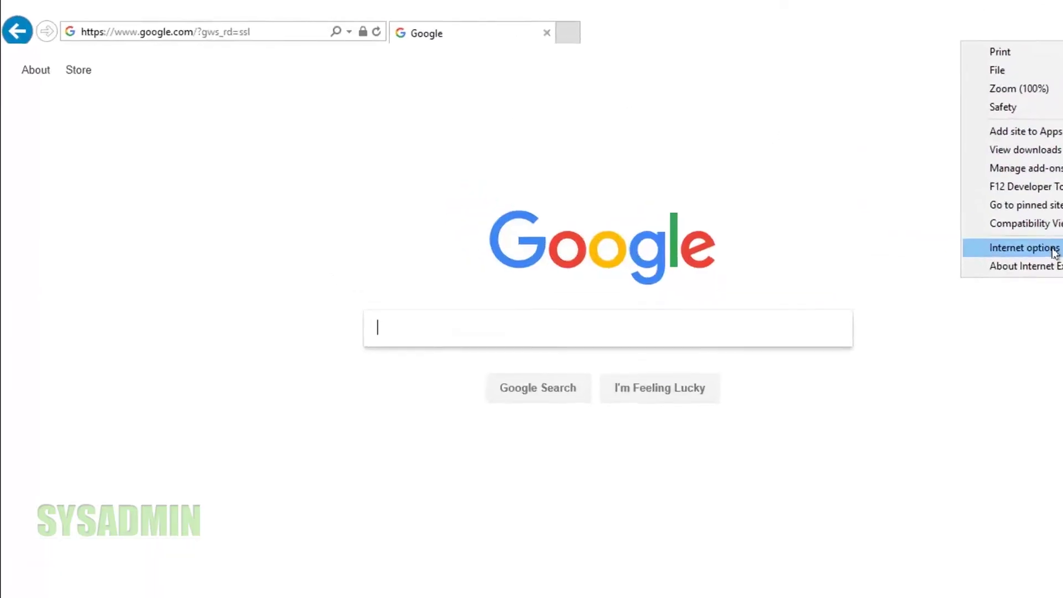
- Enable a LAN proxy at 127.0.0.1 port 80 that bypasses local addresses
left_click(1053, 249)
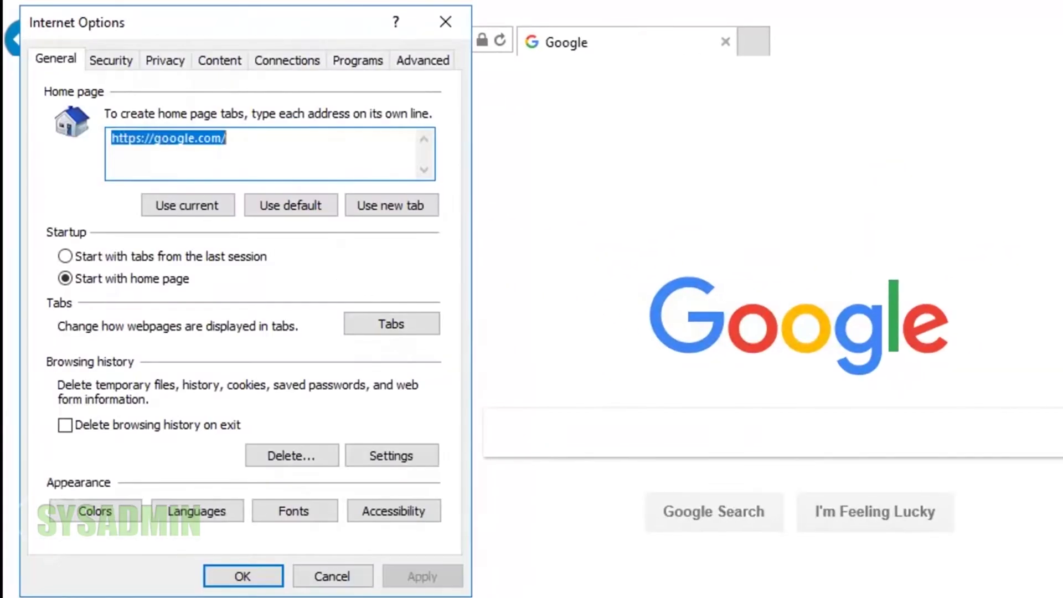
left_click(283, 60)
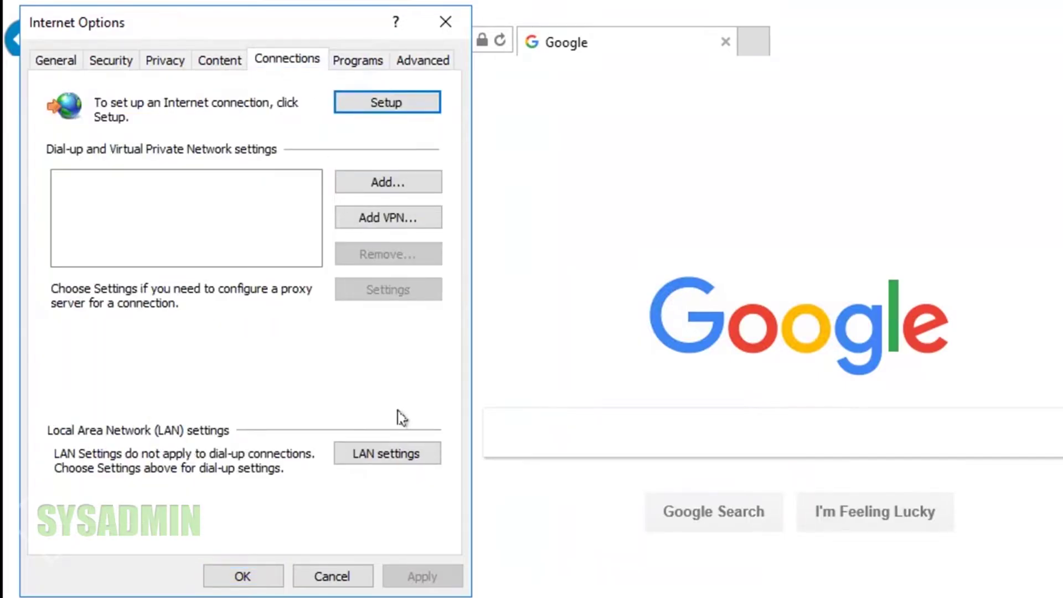
left_click(403, 457)
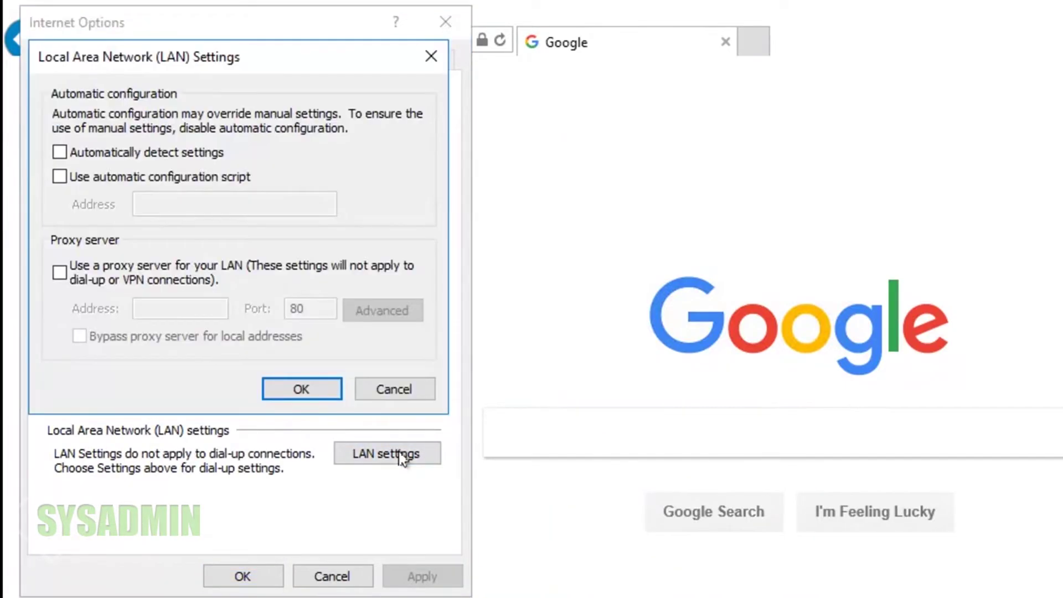
left_click(139, 270)
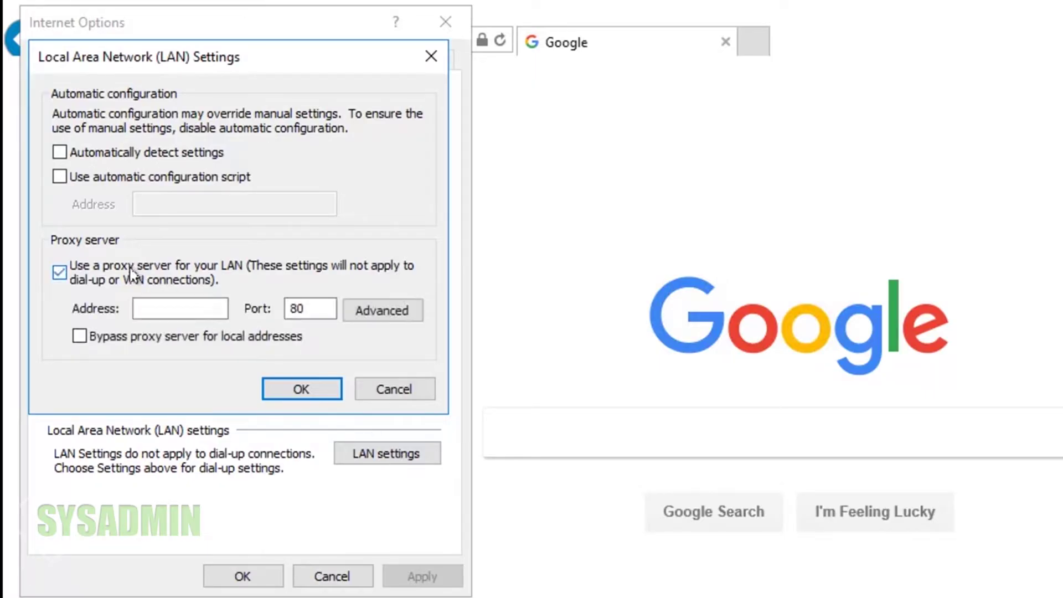
left_click(142, 307)
type("127")
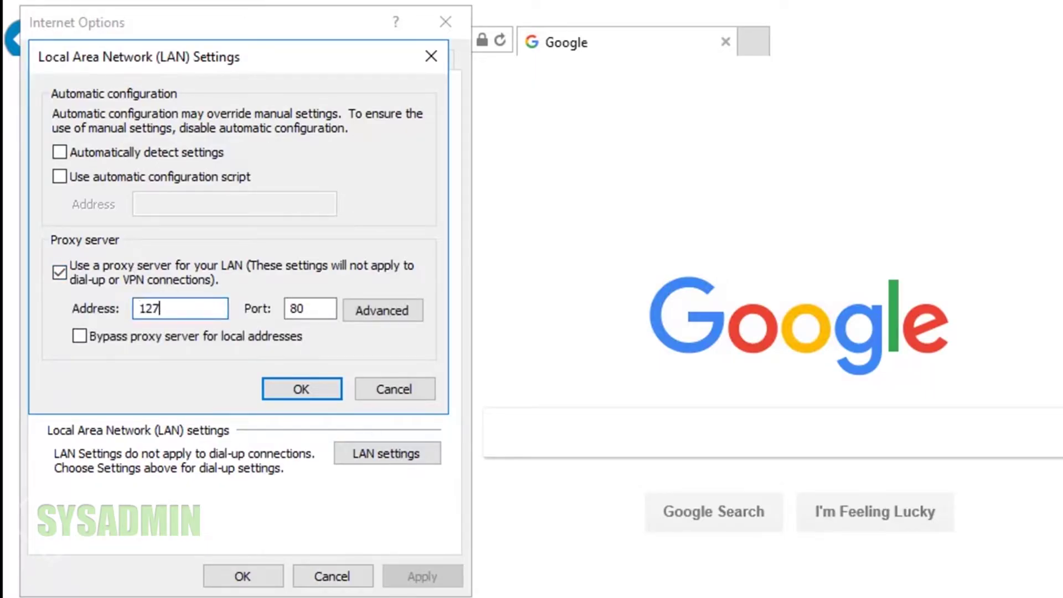
type(".0.0.1")
left_click(85, 340)
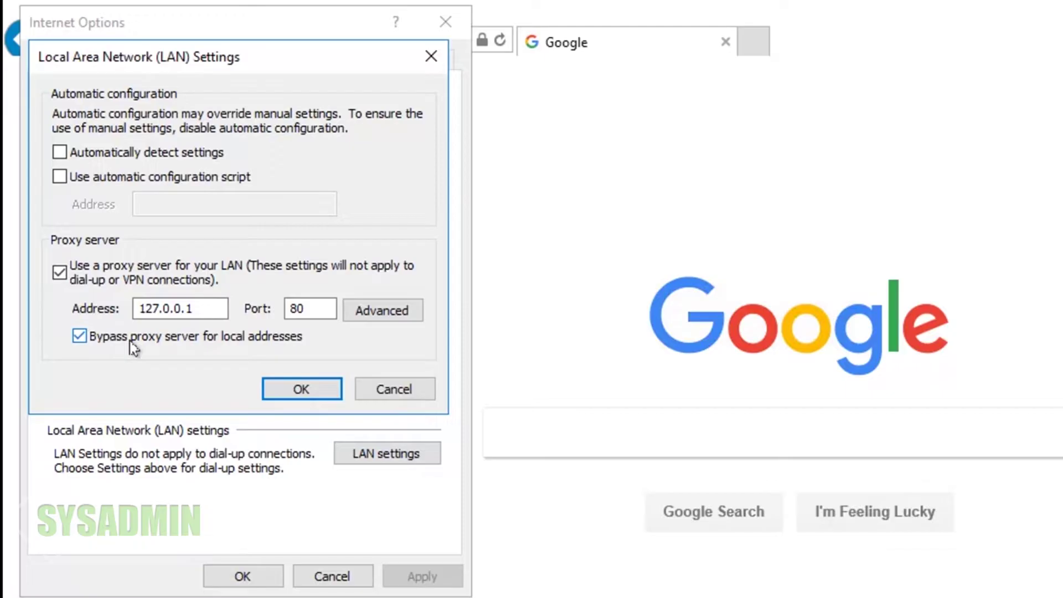
left_click(381, 310)
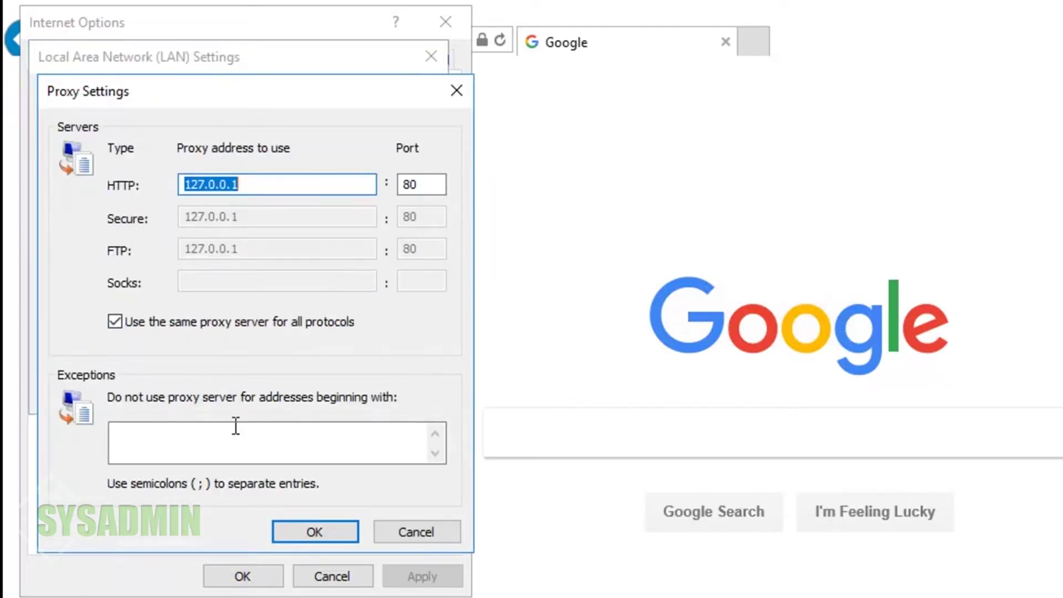
- Add *theSysadminChannel.com as a proxy exception and confirm all three settings dialogs
left_click(216, 436)
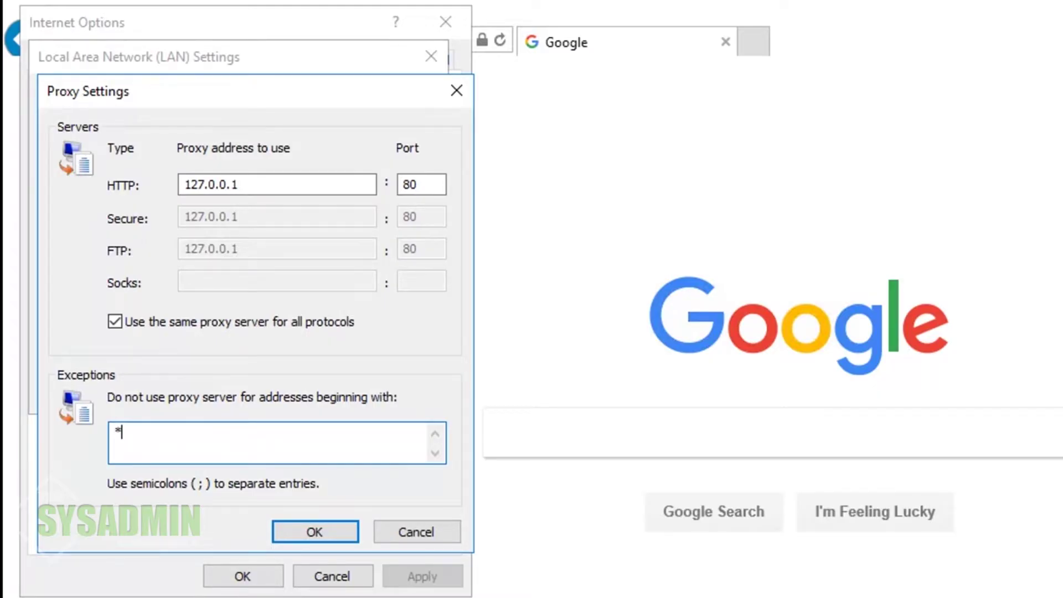
type("*theSysadminChannel.com;")
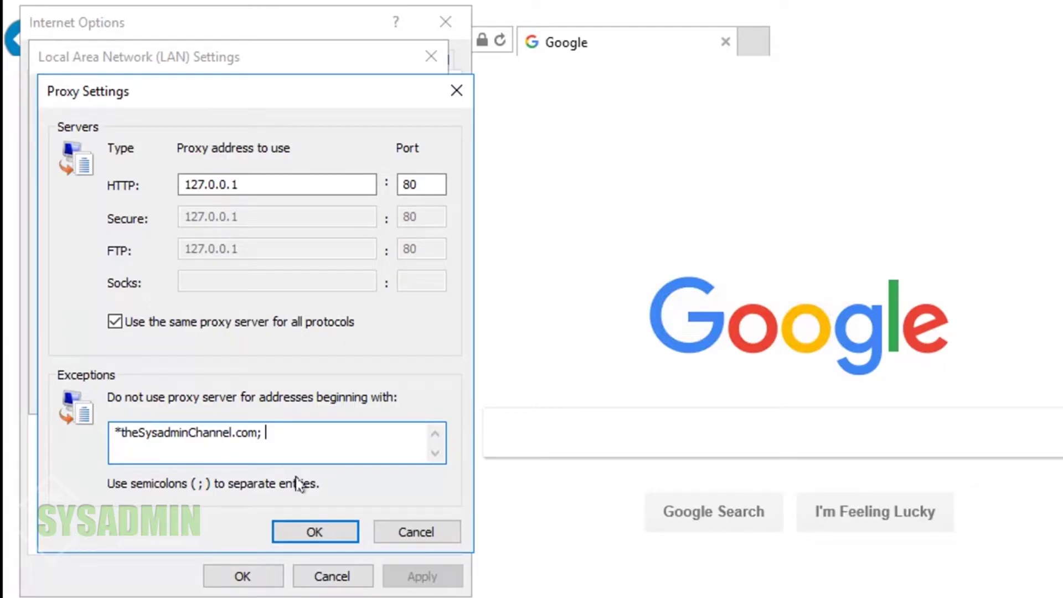
left_click(314, 532)
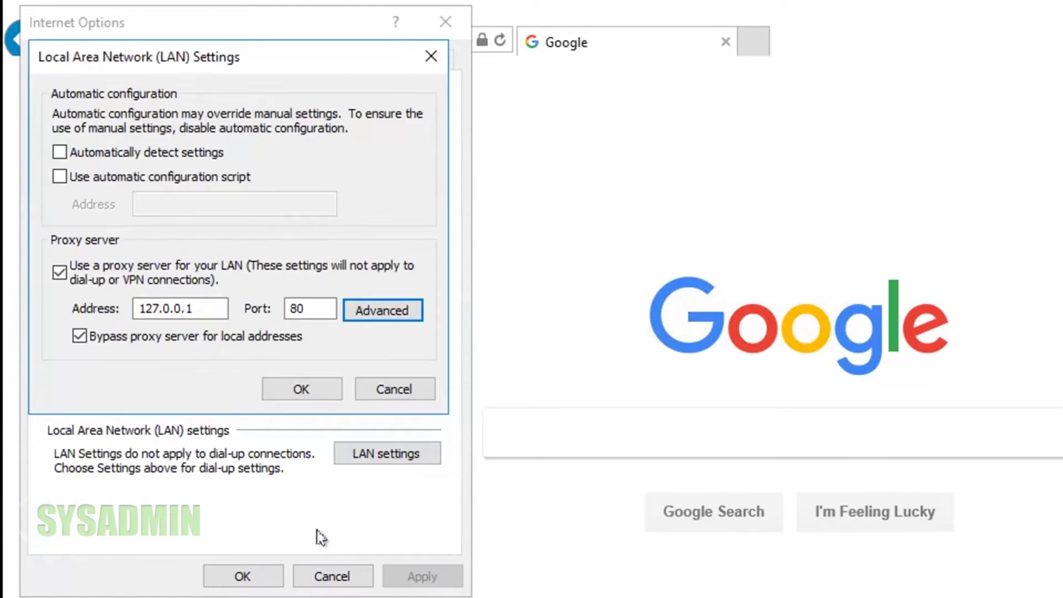
left_click(302, 390)
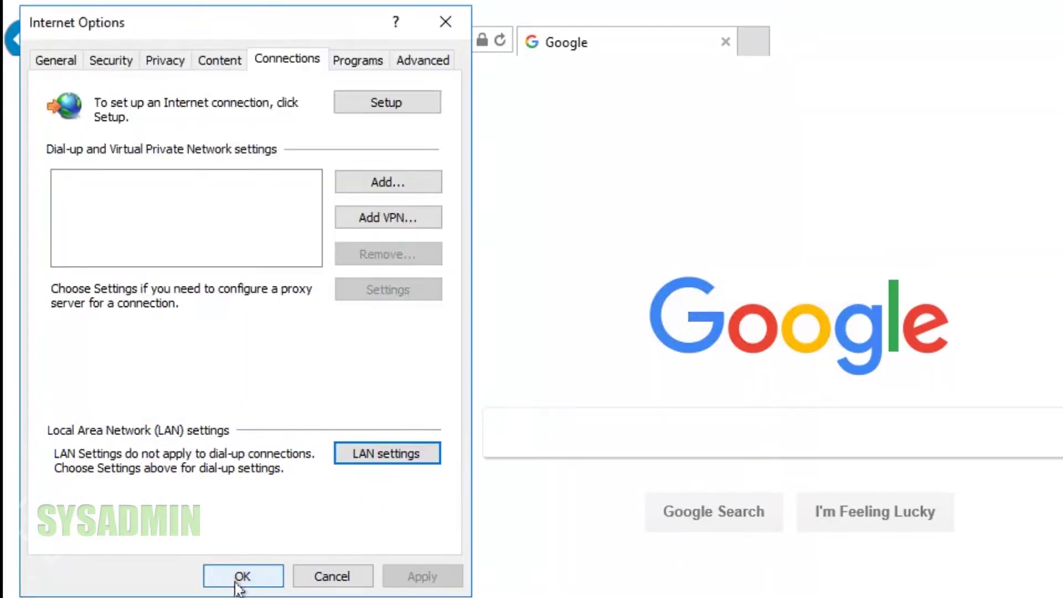
left_click(242, 576)
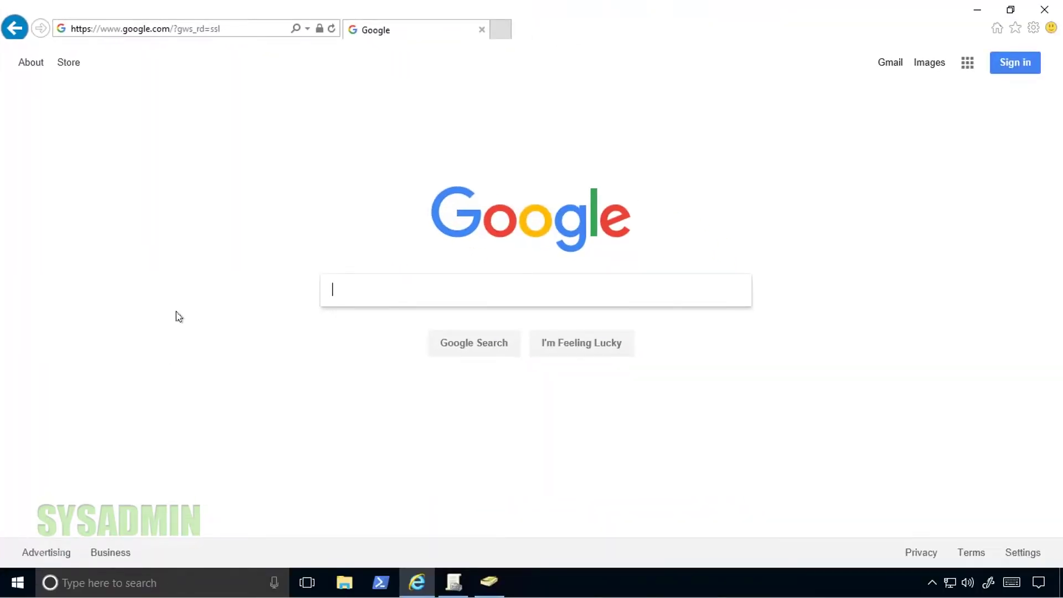
- Reload Google to see the proxy error, then confirm thesysadminchannel.com still loads
left_click(332, 28)
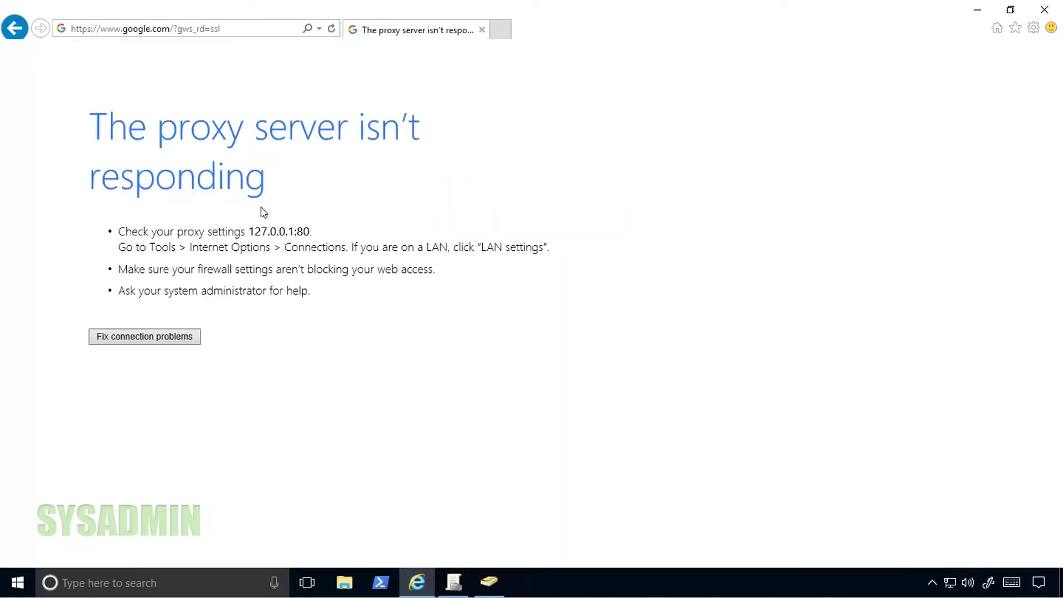
left_click(245, 26)
type("thesysadminchannel.com/")
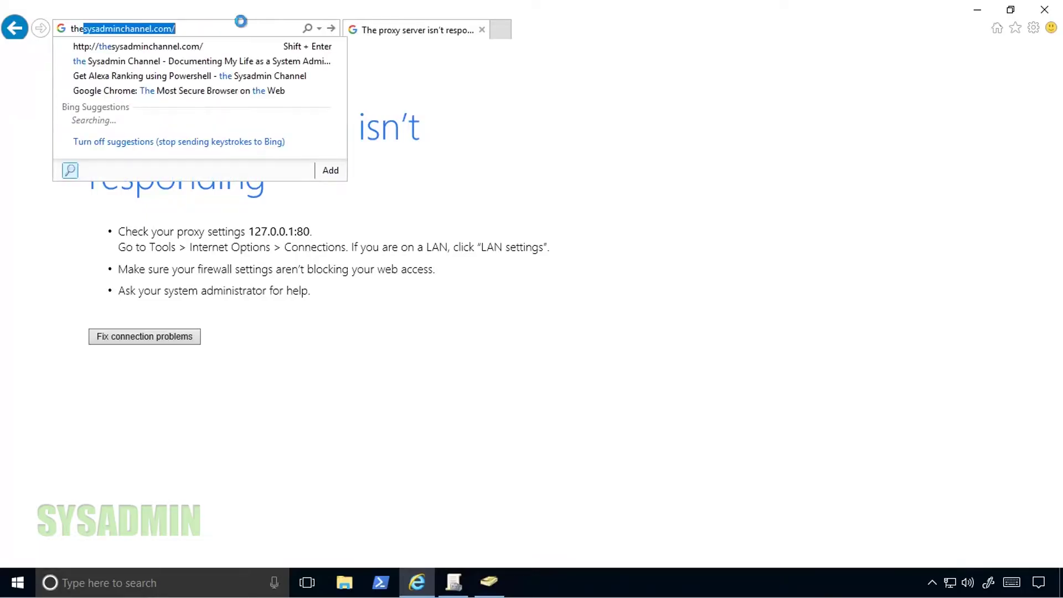
key("Return")
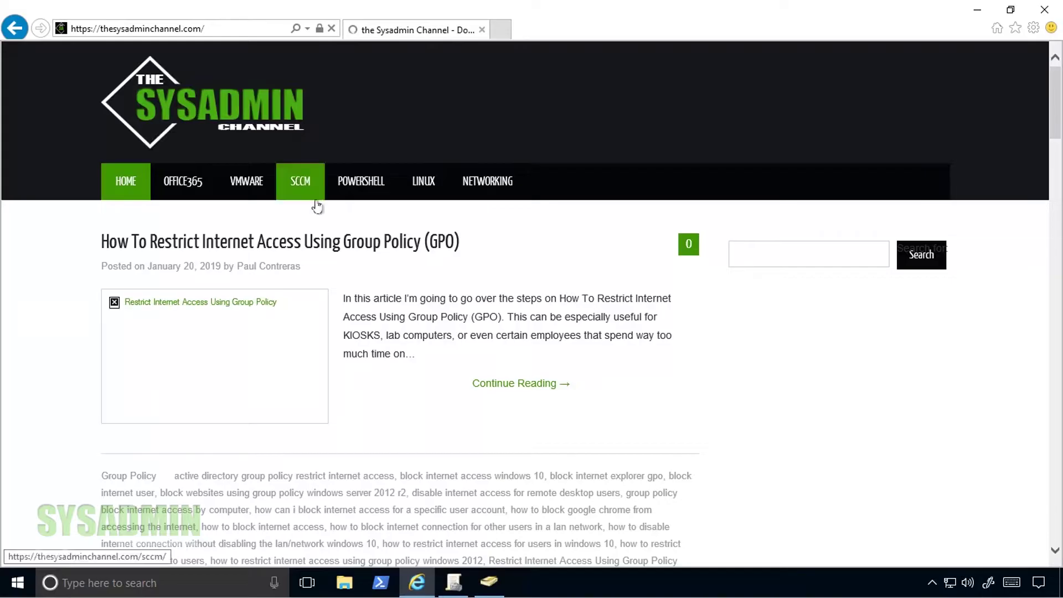
scroll(431, 289, "down", 5)
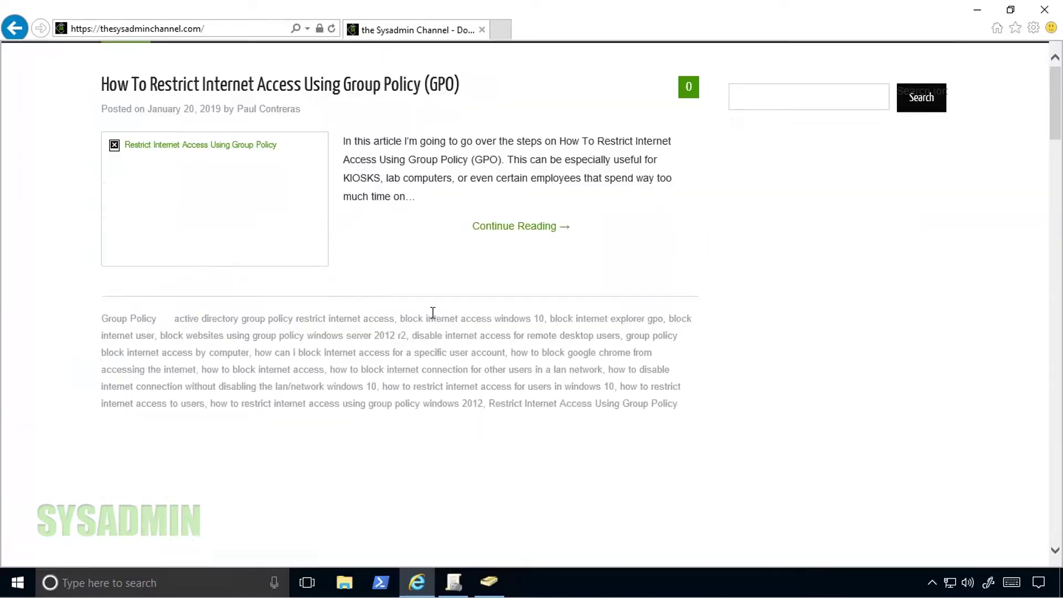
scroll(432, 299, "down", 3)
scroll(432, 296, "up", 9)
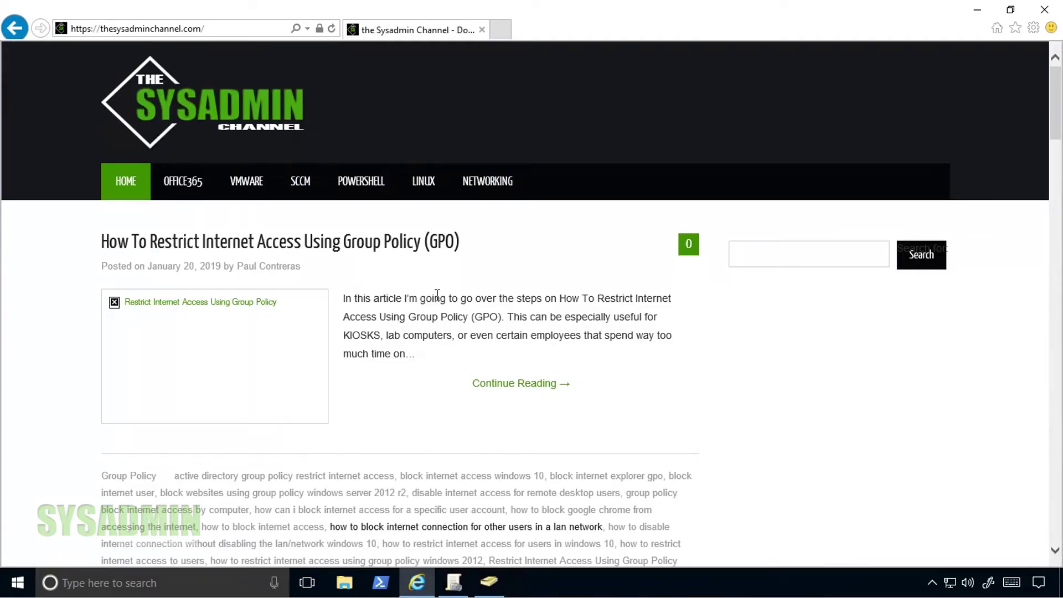
- Try youtube.com and confirm it fails with the 127.0.0.1:80 proxy error
left_click(246, 35)
type("y")
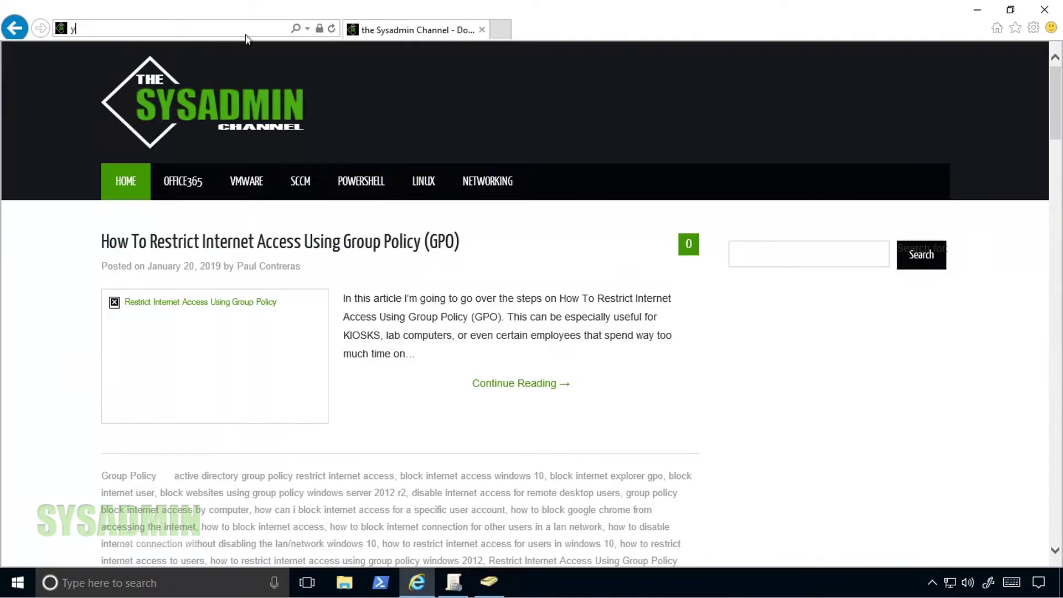
type("outube.com")
key("Return")
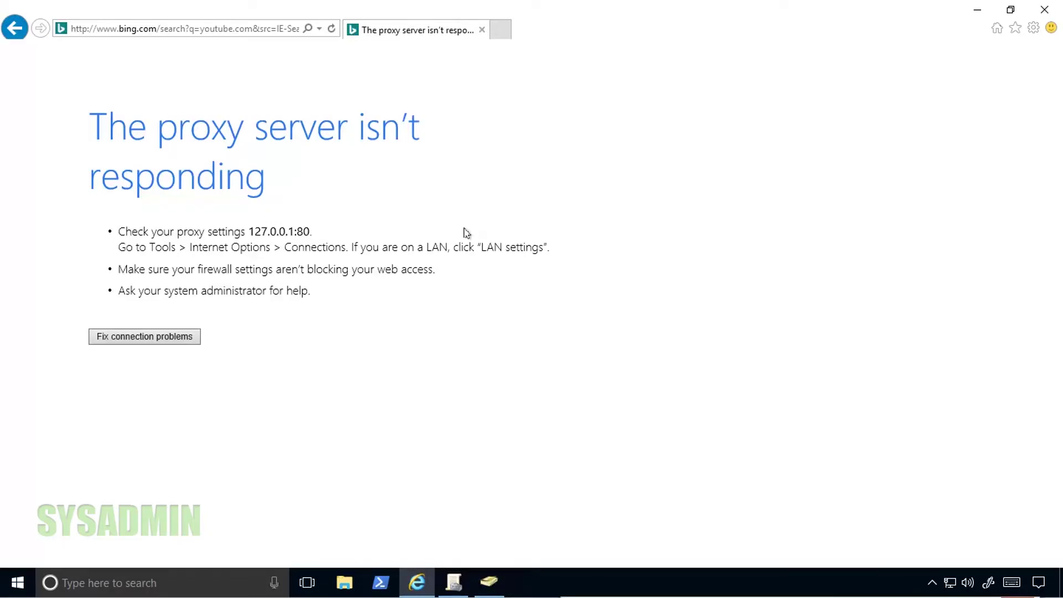
- In Active Directory Users and Computers, view the single user inside the Internet Restricted OU
left_click(977, 12)
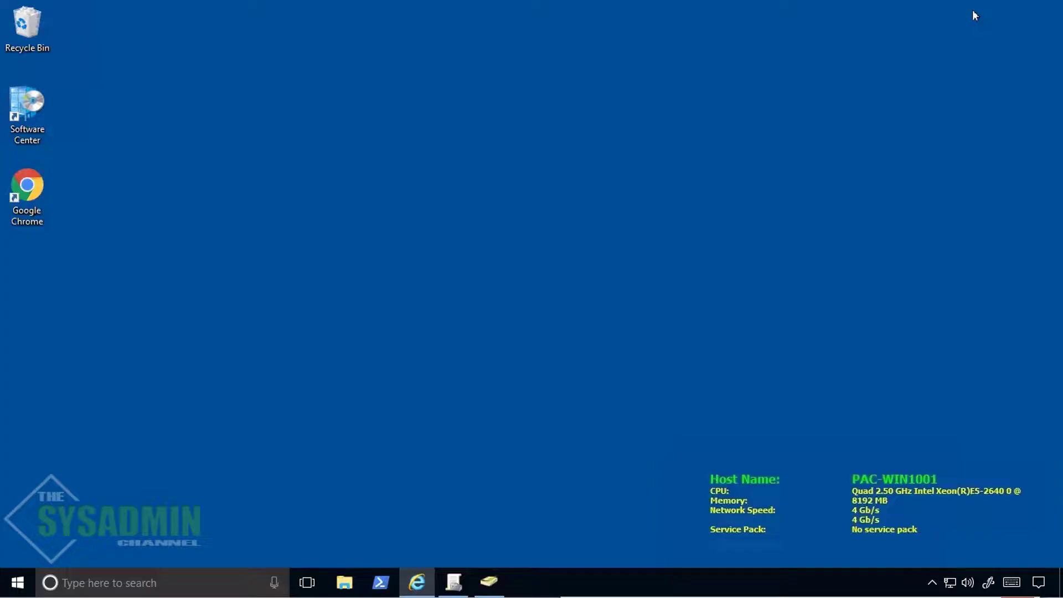
left_click(488, 581)
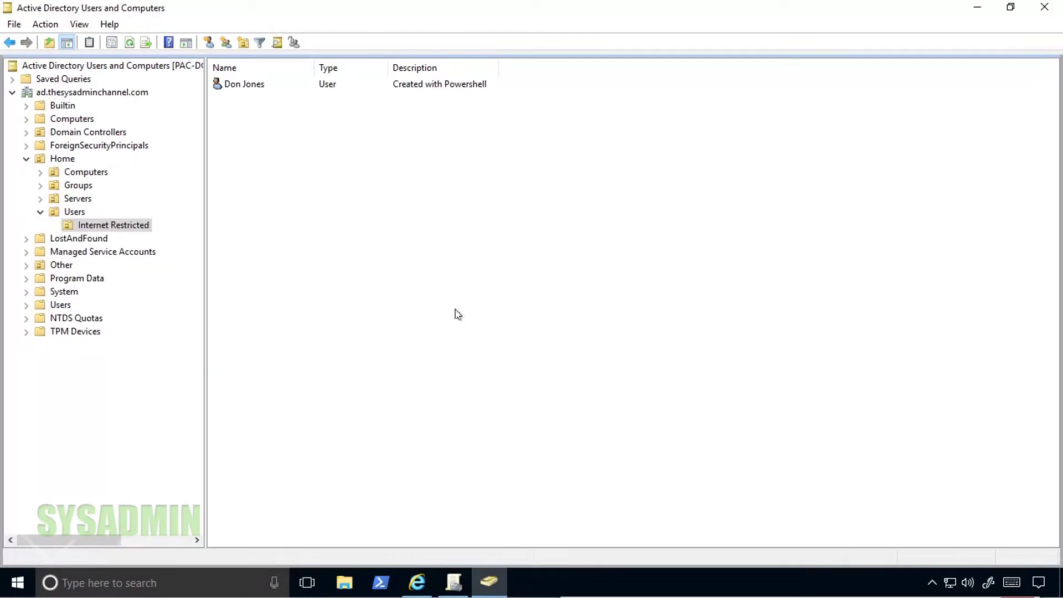
left_click(121, 231)
left_click(321, 263)
left_click(254, 88)
left_click(486, 344)
- Create a GPO named 'Restrict Internet Access' linked to the Internet Restricted OU
left_click(458, 585)
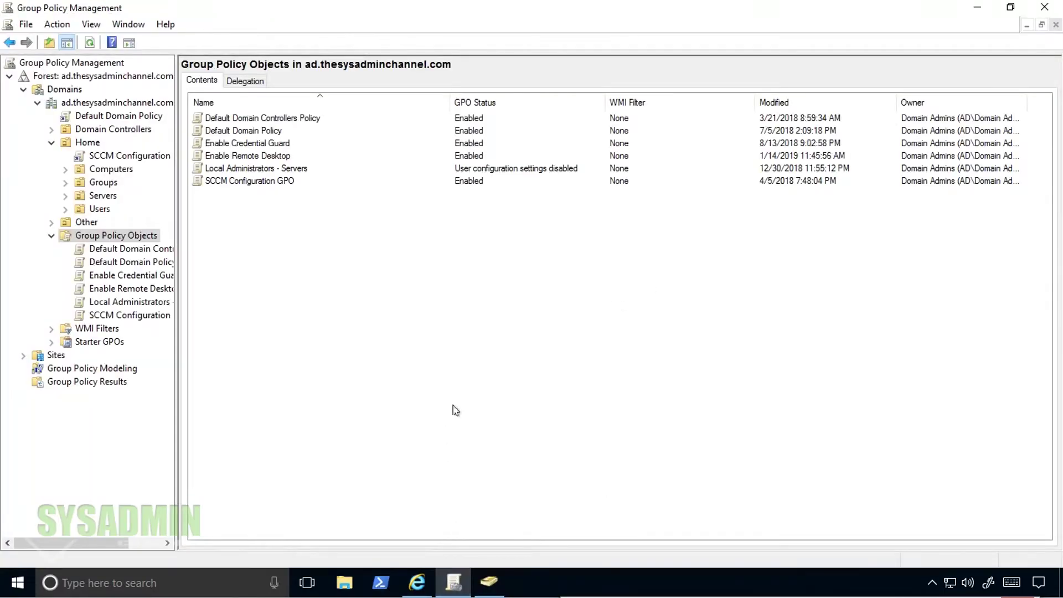
left_click(65, 210)
left_click(136, 222)
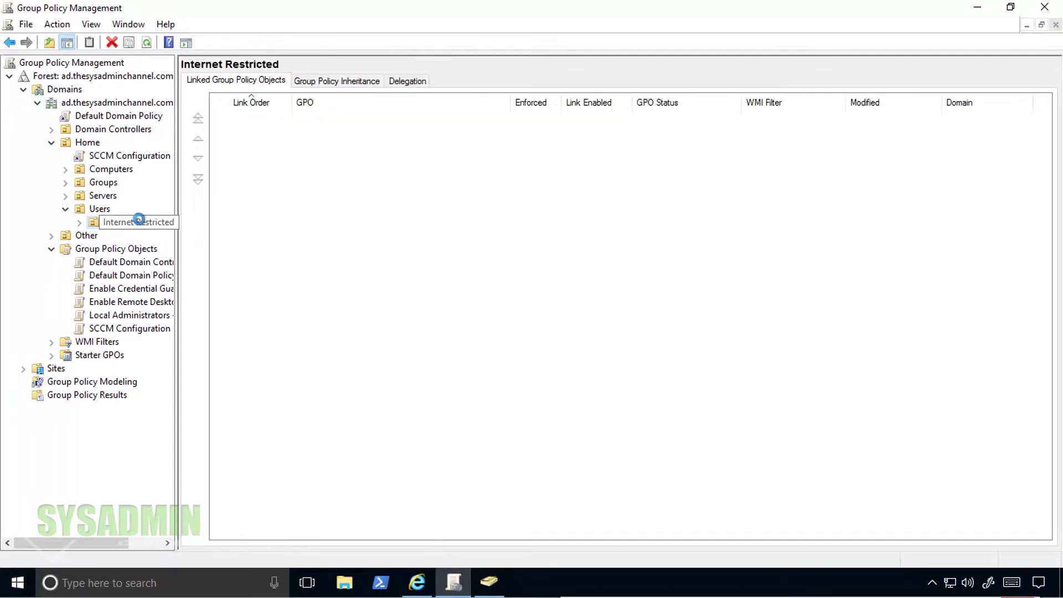
right_click(143, 224)
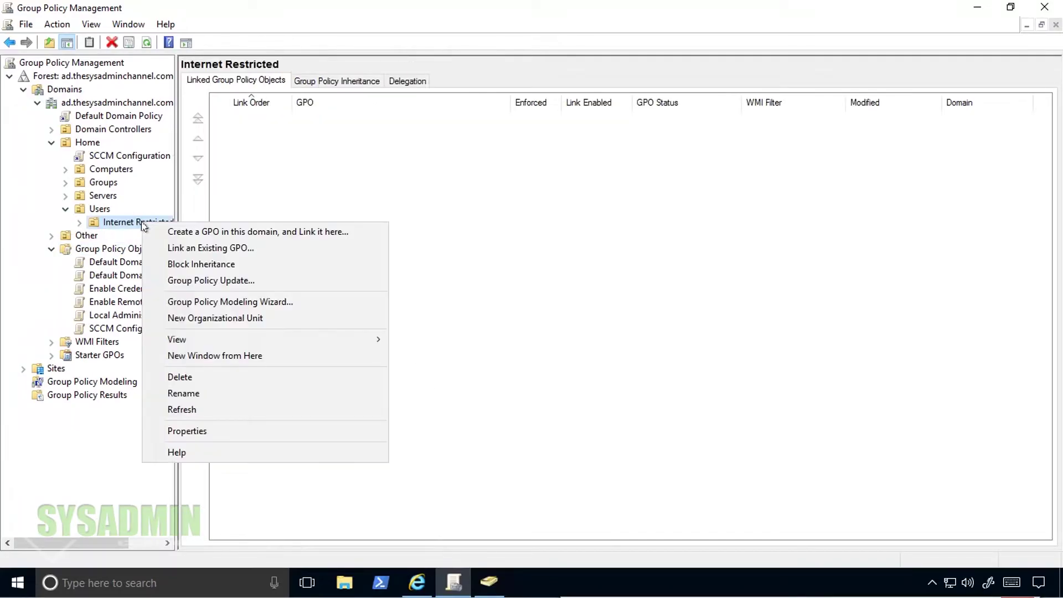
left_click(258, 232)
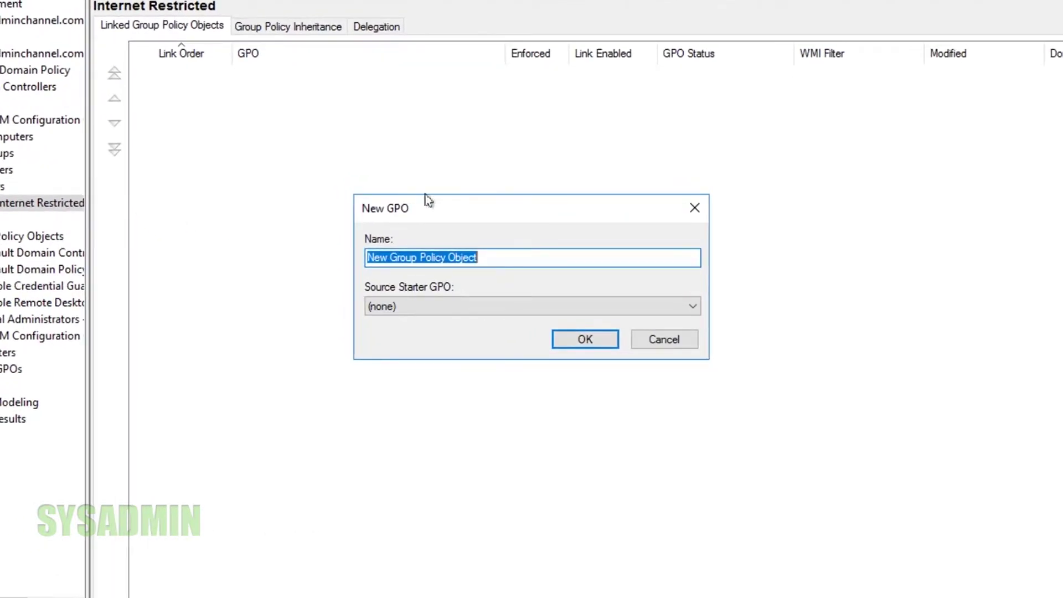
type("Restrict Internet Access")
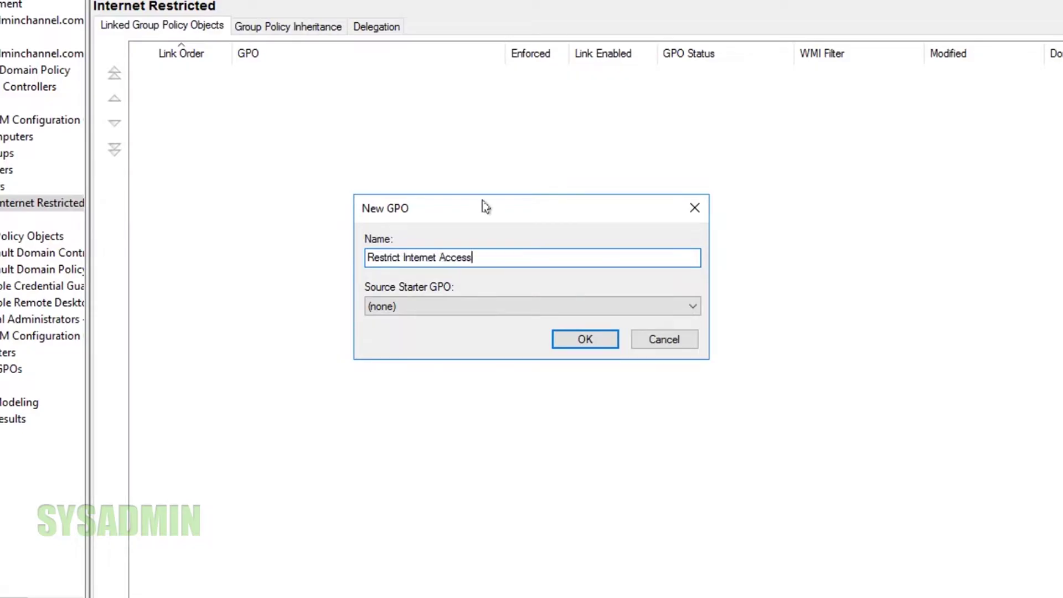
key("Return")
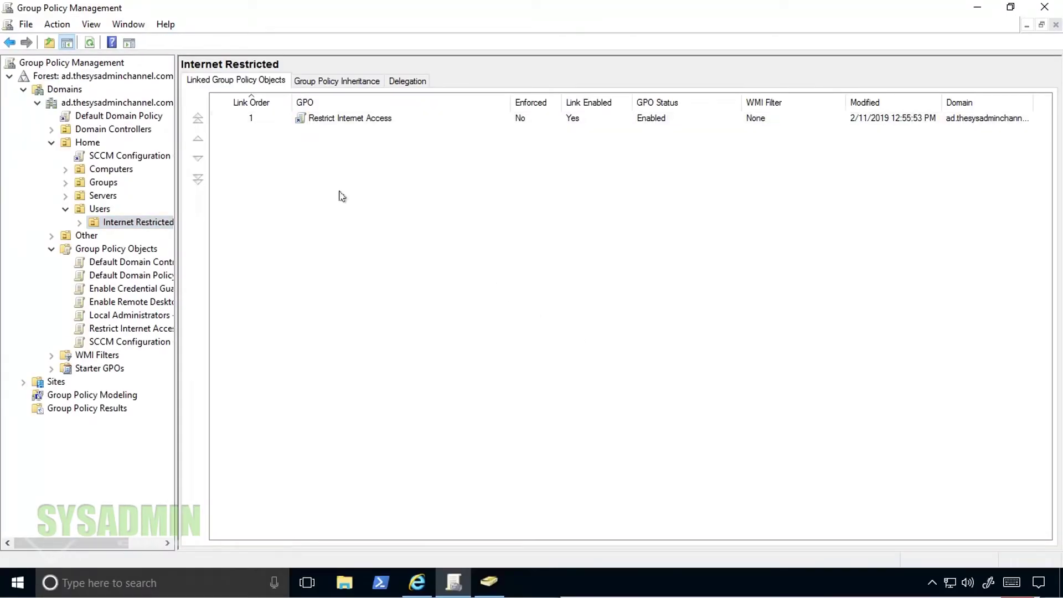
- Open the Restrict Internet Access GPO in a maximized Group Policy Management Editor
right_click(340, 118)
left_click(368, 126)
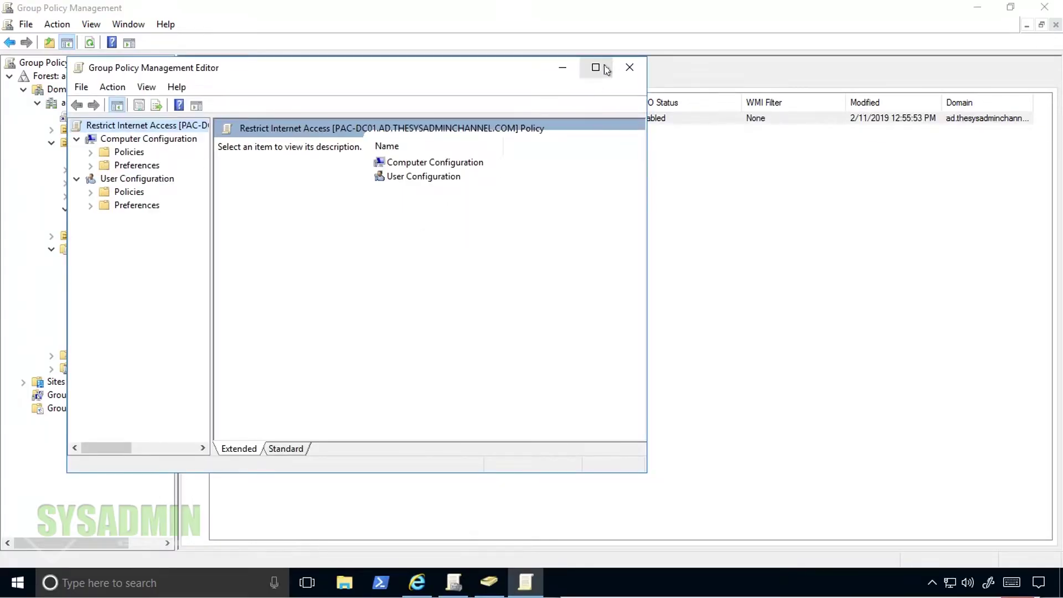
left_click(595, 67)
left_click_drag(143, 377, 221, 368)
left_click(294, 544)
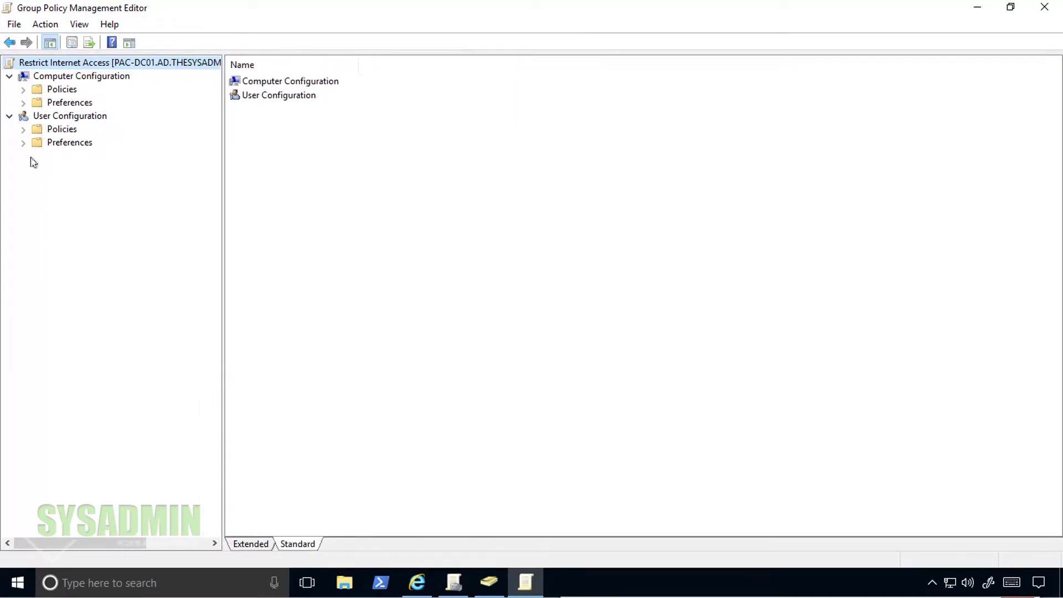
- Add a new Registry Item under User Configuration > Preferences > Windows Settings > Registry
left_click(23, 142)
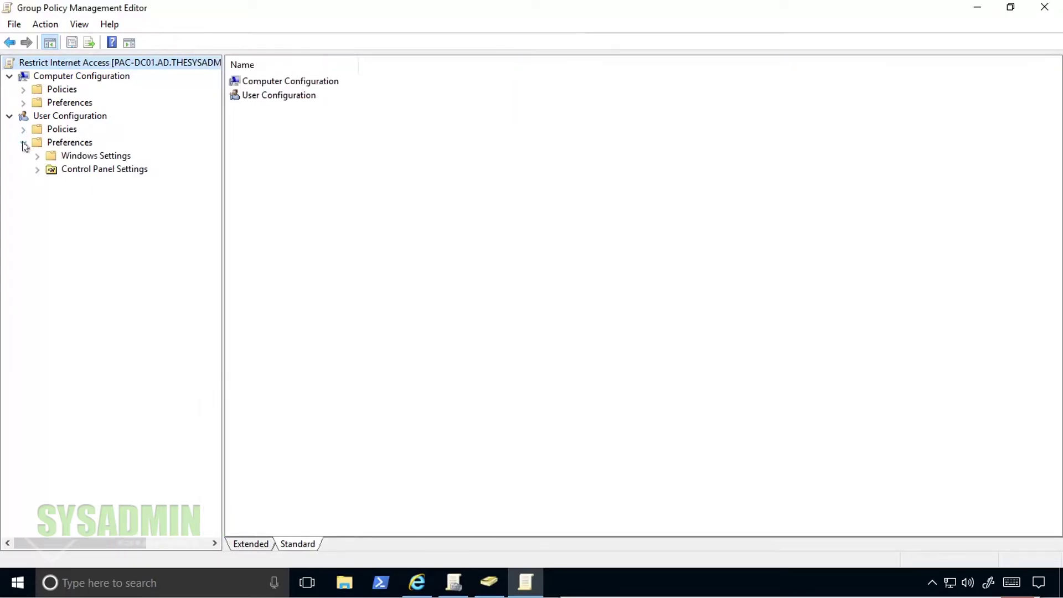
left_click(37, 156)
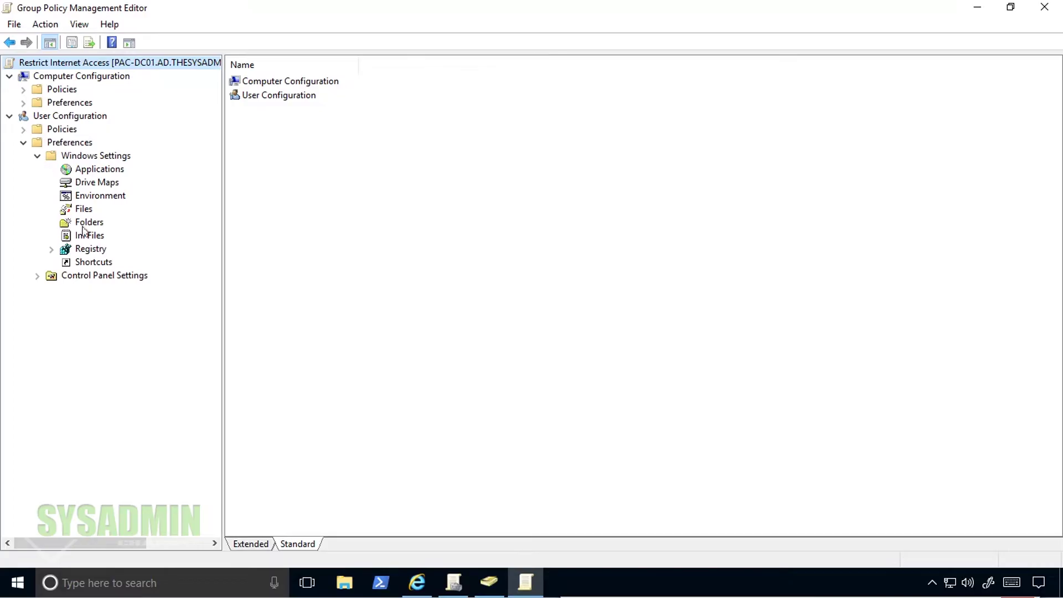
left_click(91, 249)
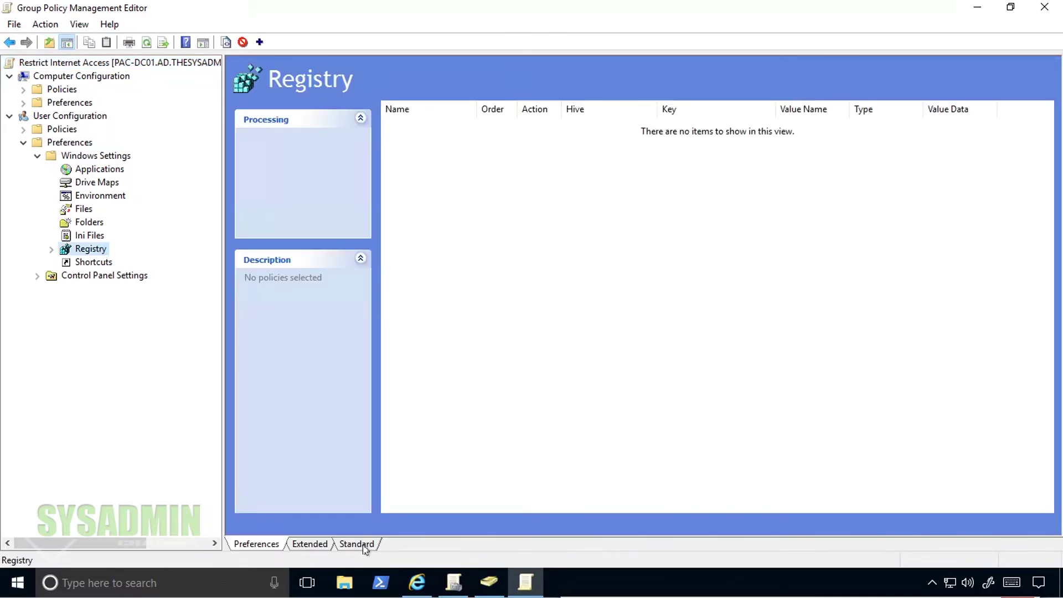
left_click(356, 544)
right_click(344, 233)
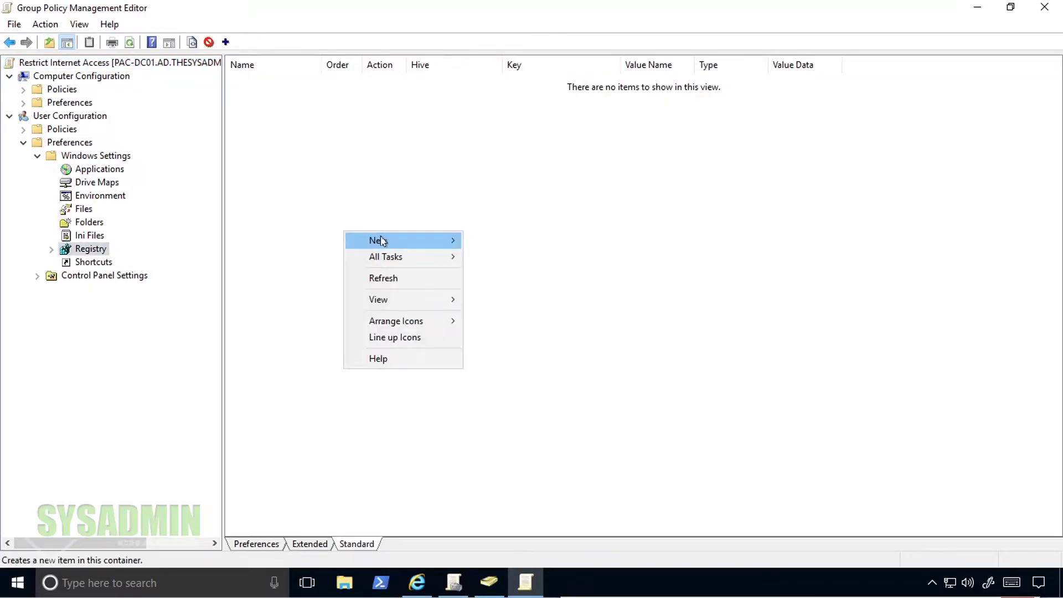
mouse_move(423, 244)
left_click(327, 240)
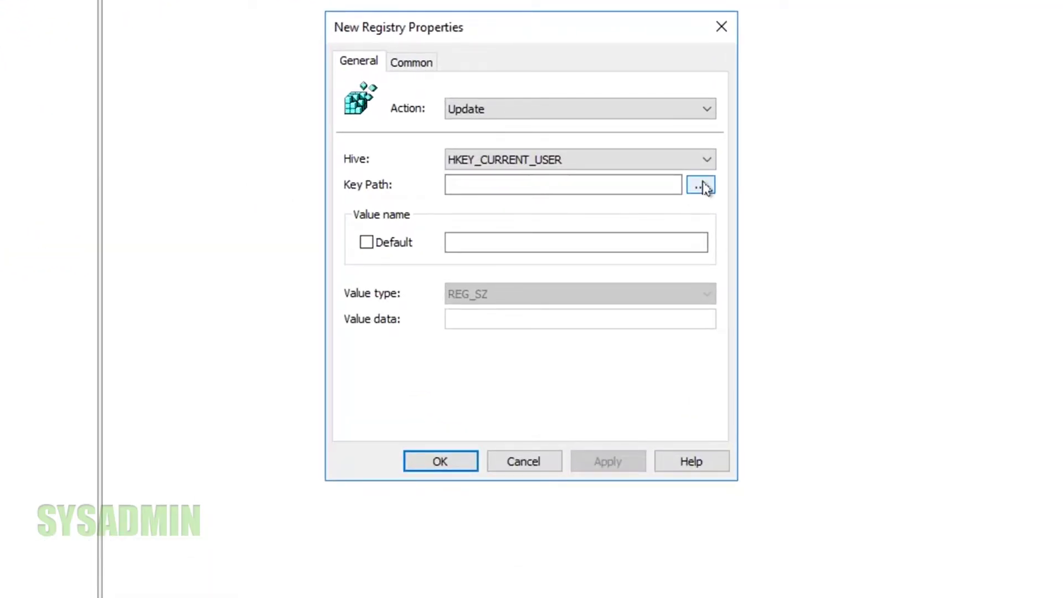
- Browse the key path into HKEY_CURRENT_USER\SOFTWARE\Microsoft
left_click(701, 187)
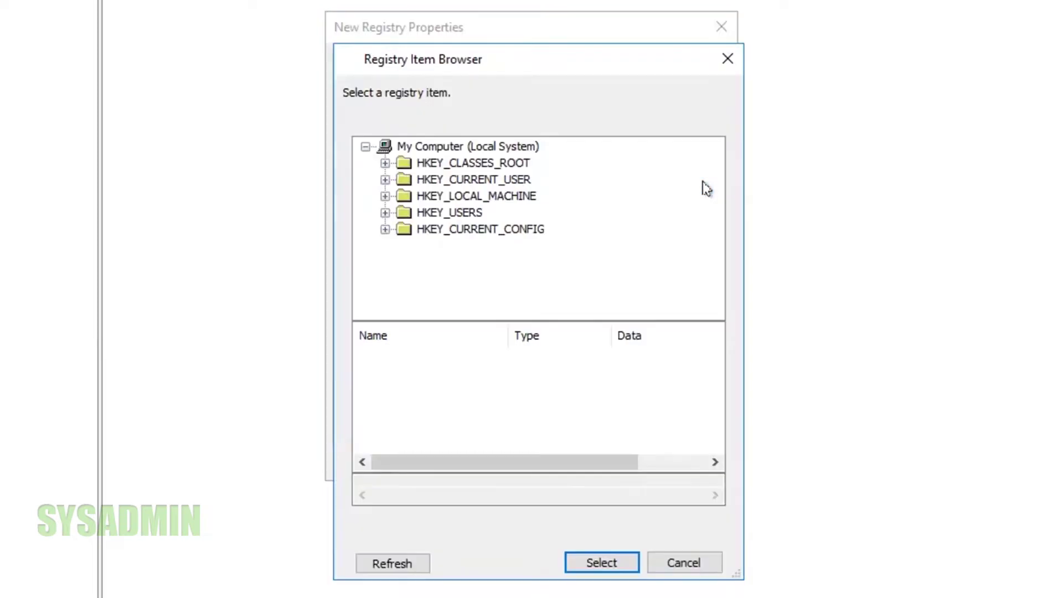
double_click(514, 181)
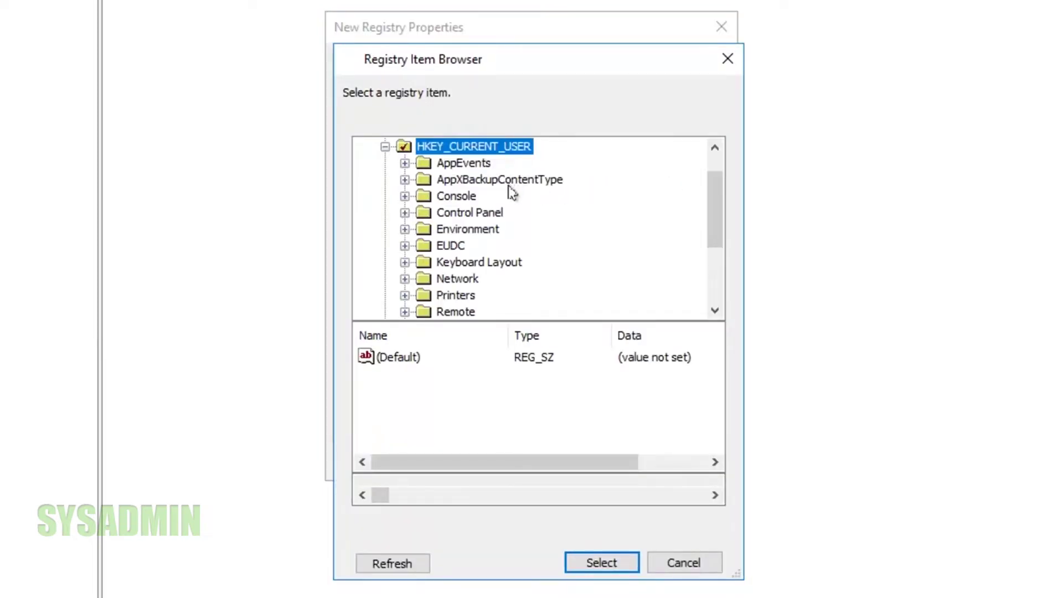
key("s")
double_click(480, 295)
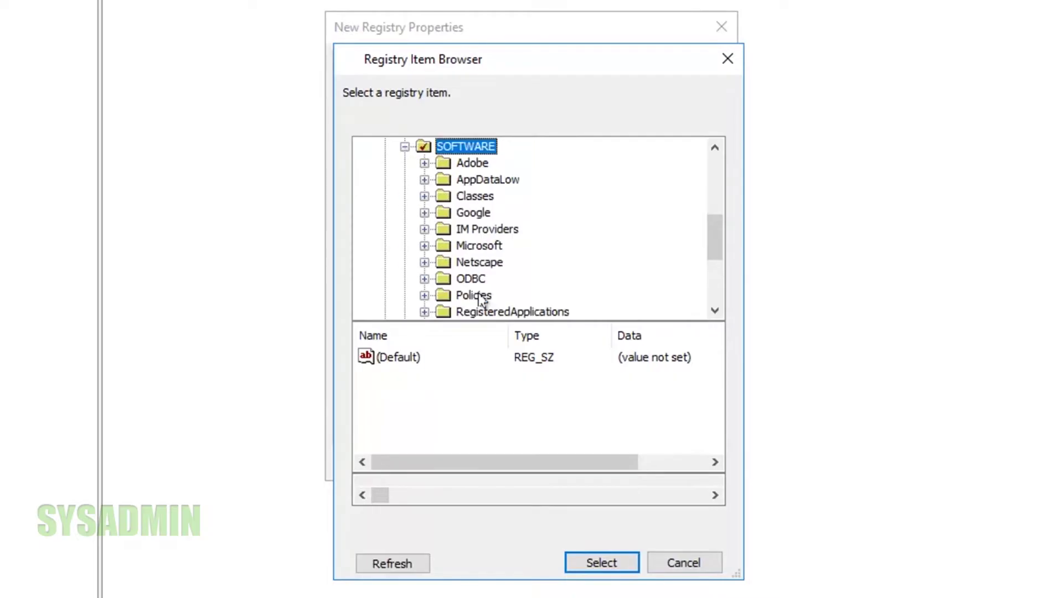
double_click(492, 246)
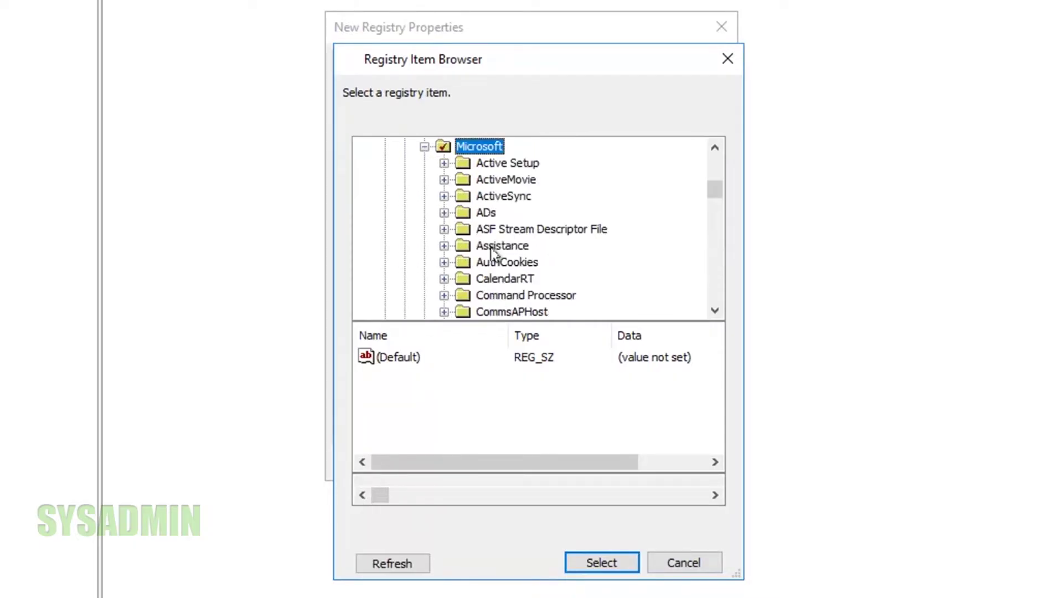
left_click(493, 247)
- Select Windows\CurrentVersion\Internet Settings as the registry item's key path
key("w")
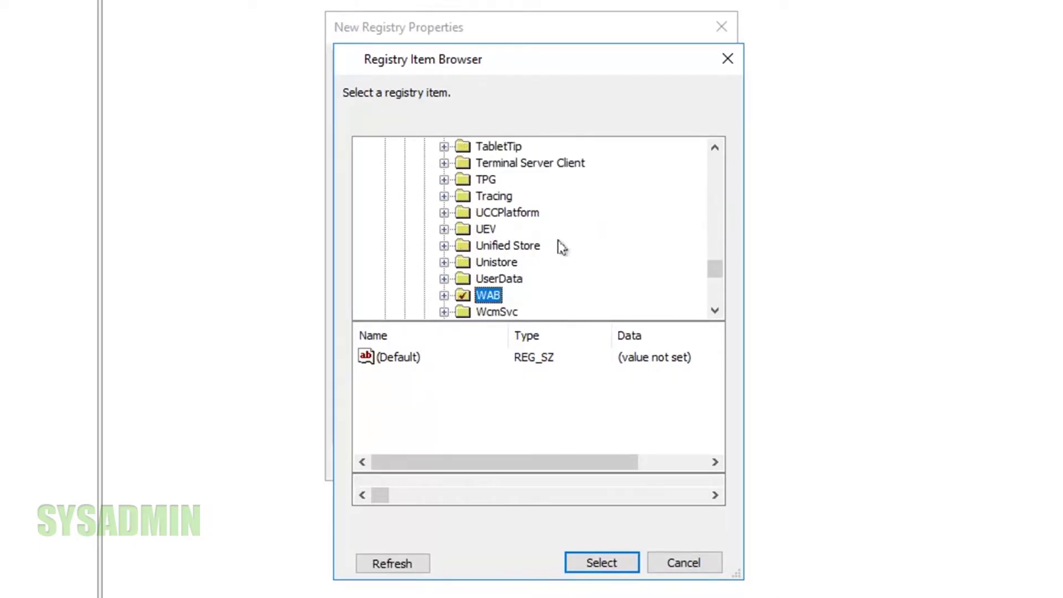
scroll(565, 243, "down", 1)
scroll(575, 239, "down", 1)
left_click(500, 247)
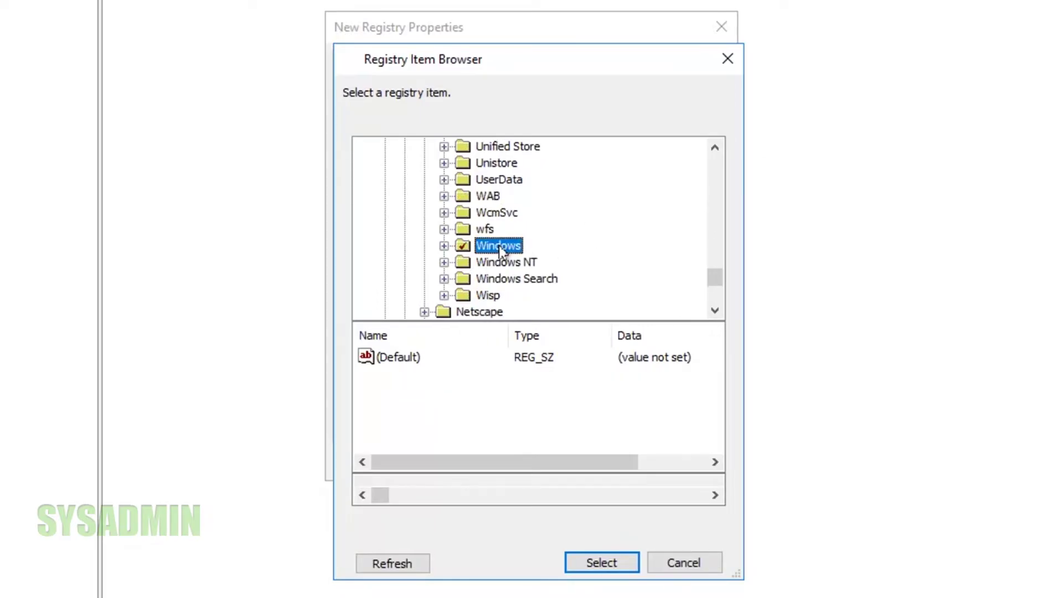
double_click(500, 249)
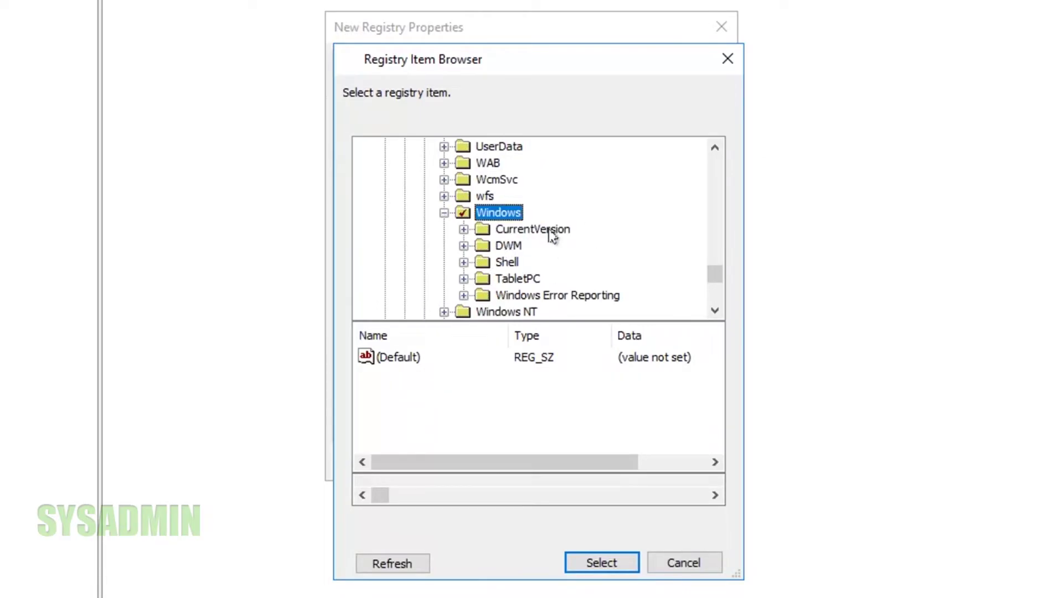
double_click(550, 232)
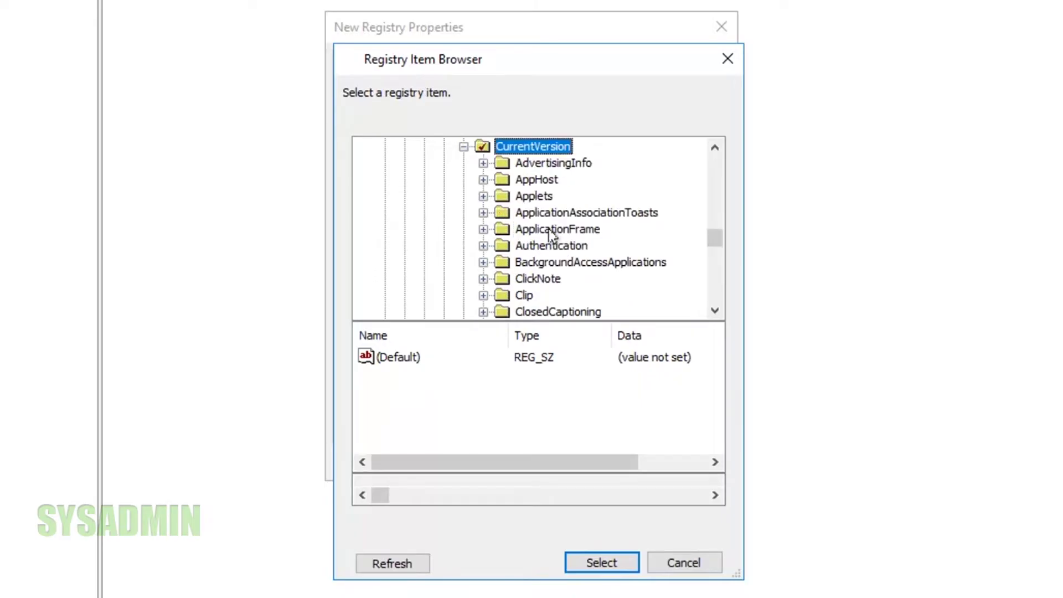
type("ime")
scroll(622, 228, "down", 2)
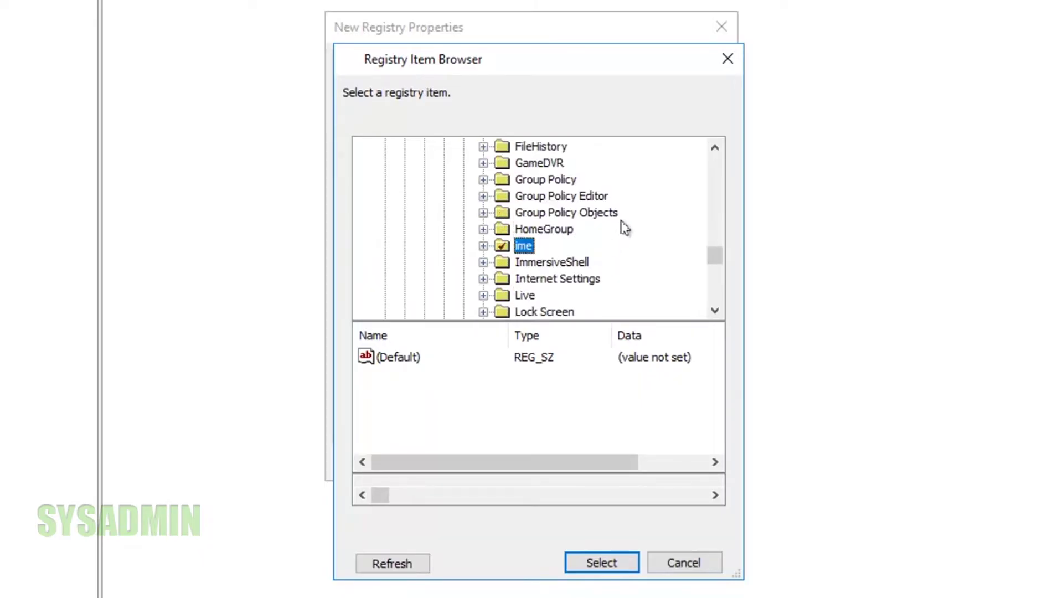
left_click(582, 229)
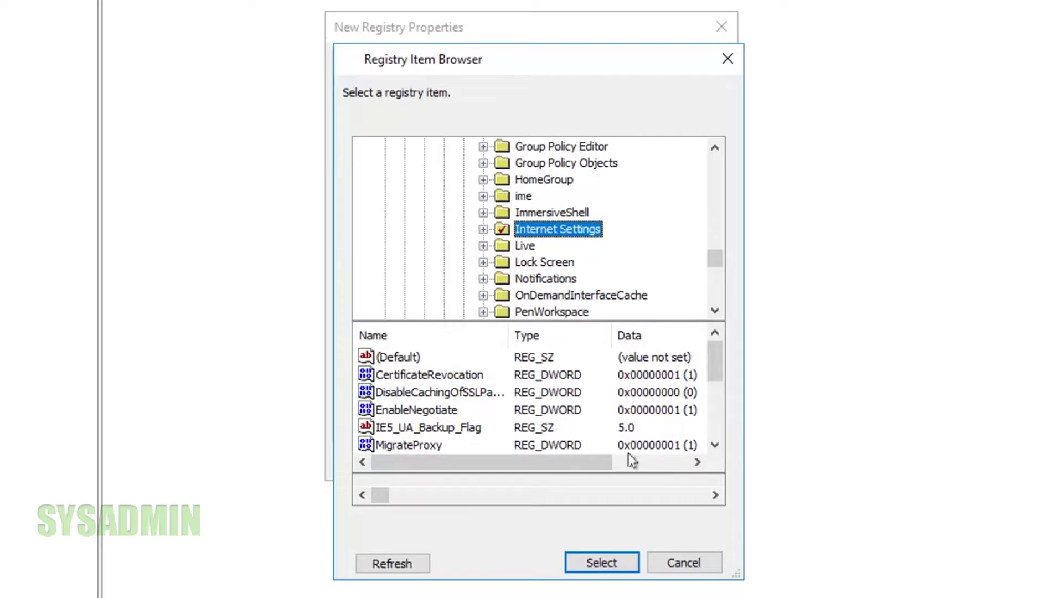
left_click(611, 565)
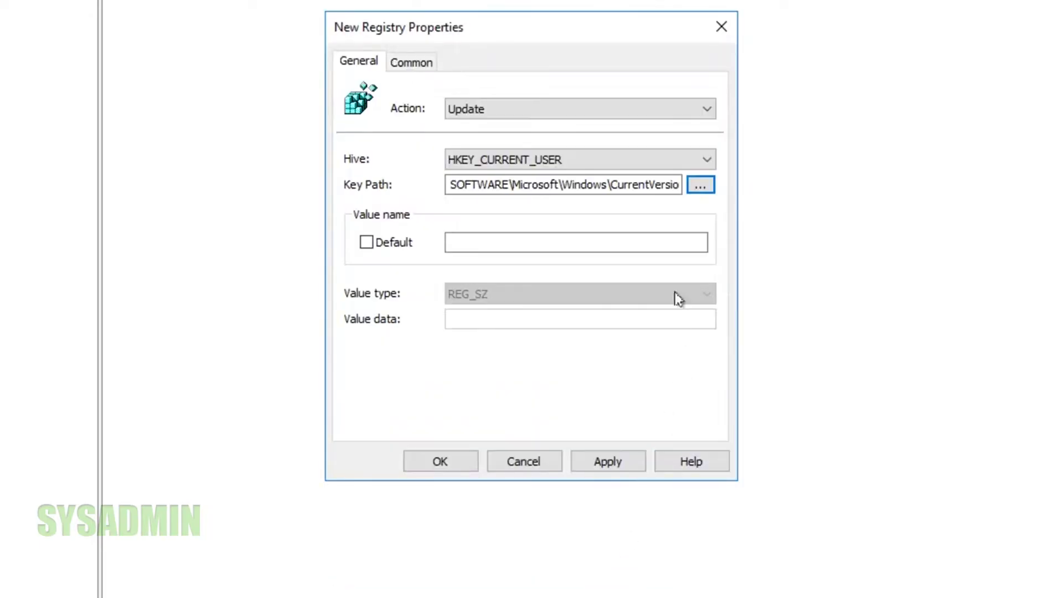
- Set value name ProxyEnable, type REG_DWORD, data 1, and save the registry item
left_click(543, 239)
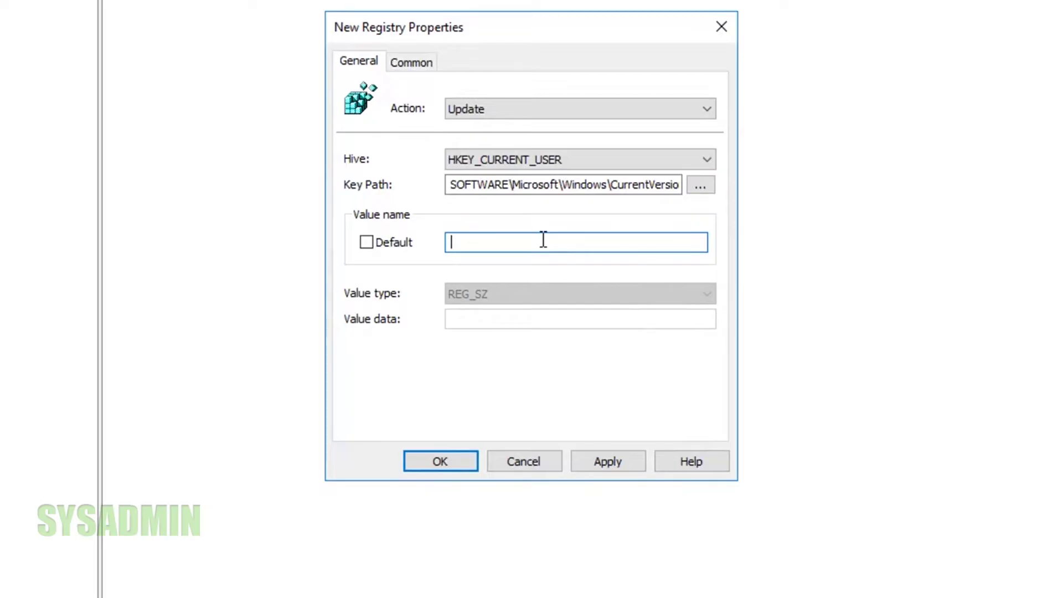
type("ProxyEnable")
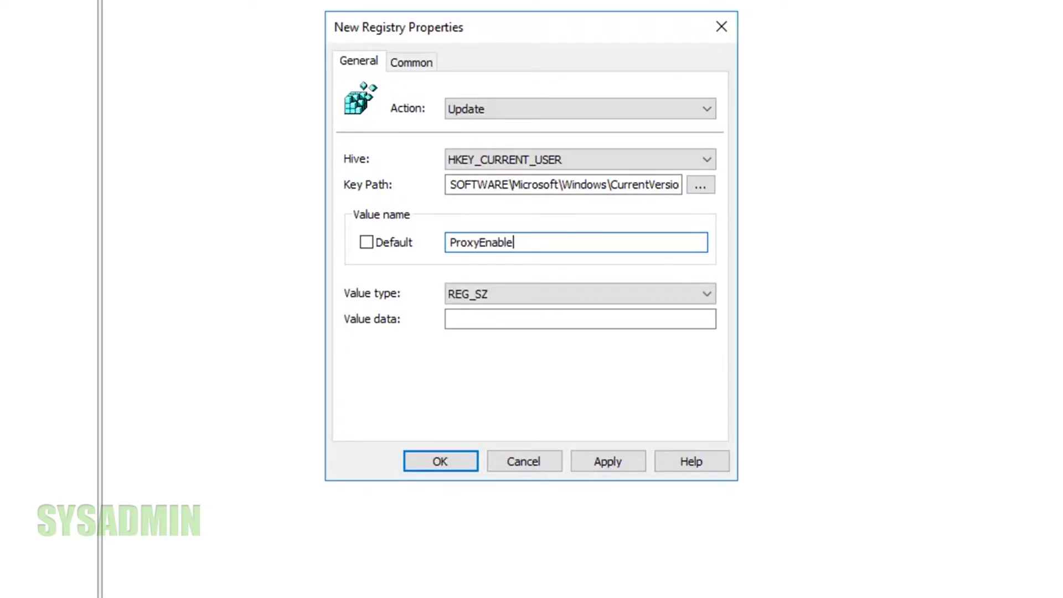
left_click(562, 293)
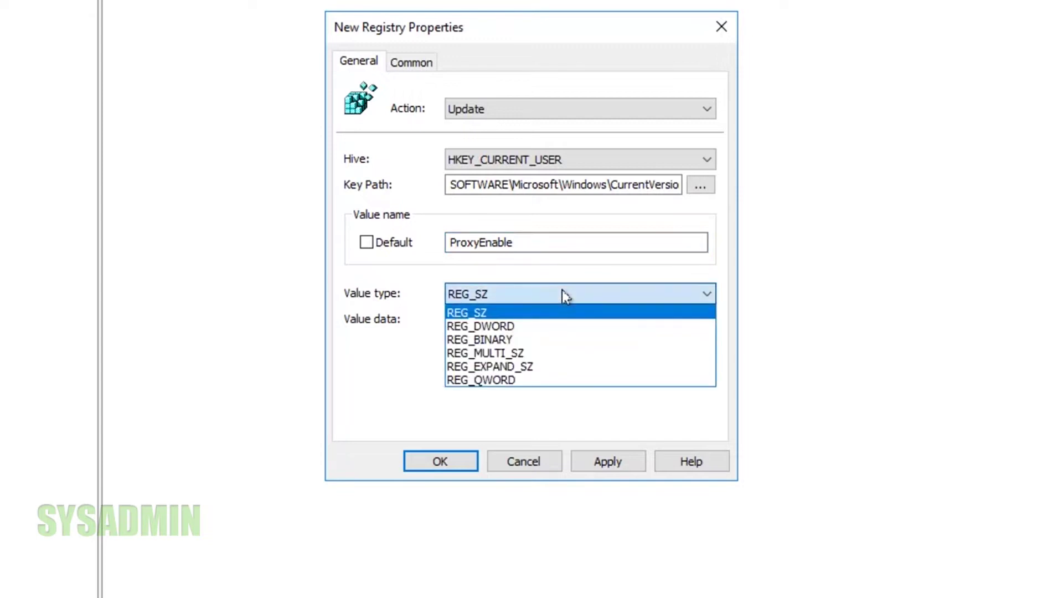
left_click(512, 330)
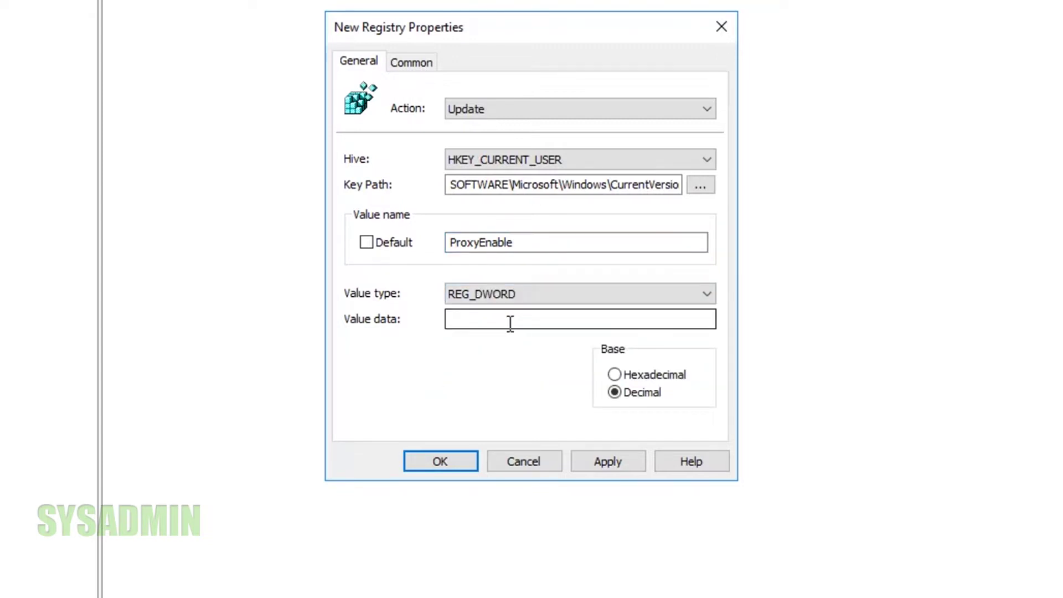
left_click(510, 323)
type("1")
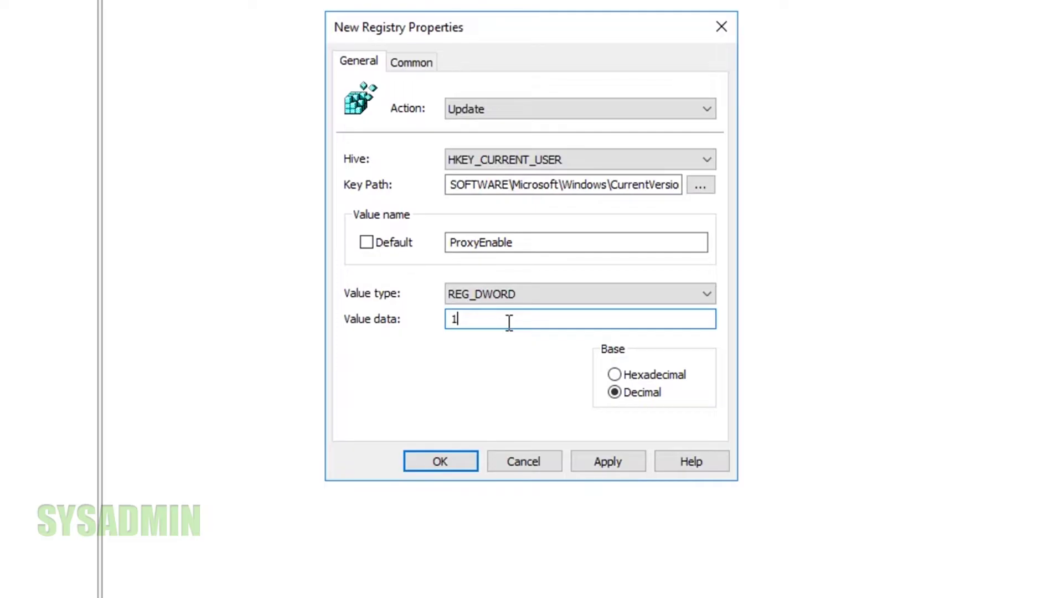
left_click(425, 66)
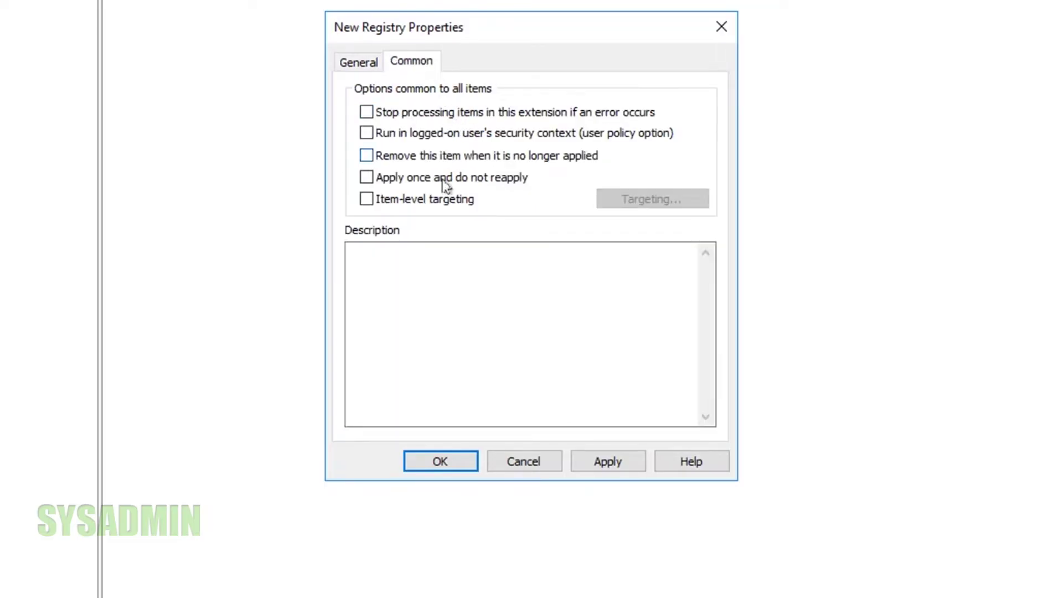
left_click(363, 64)
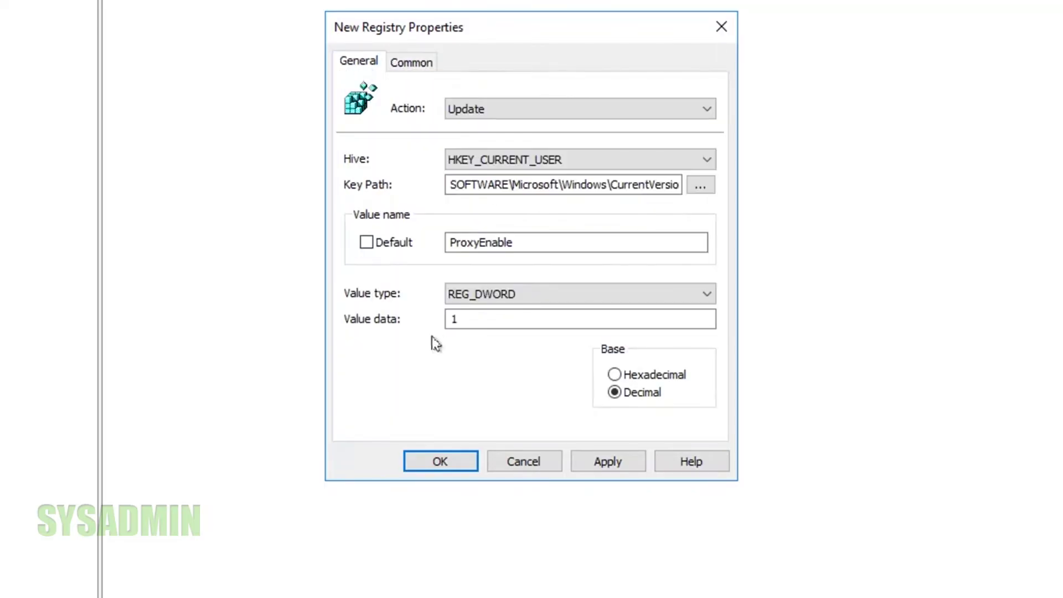
left_click(608, 468)
left_click(443, 463)
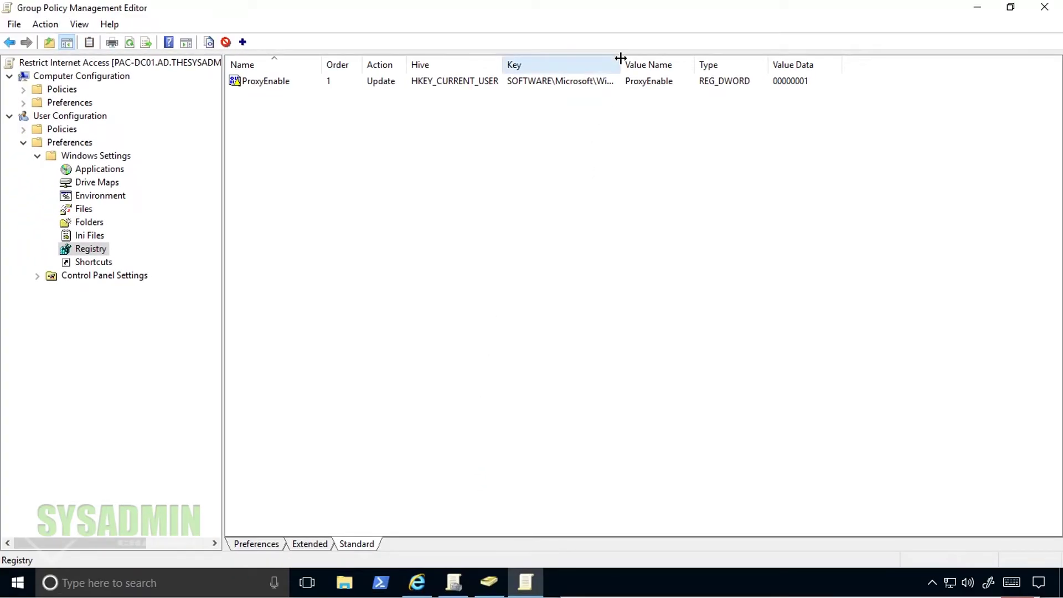
- Duplicate the ProxyEnable registry item and open the copy's properties
double_click(620, 59)
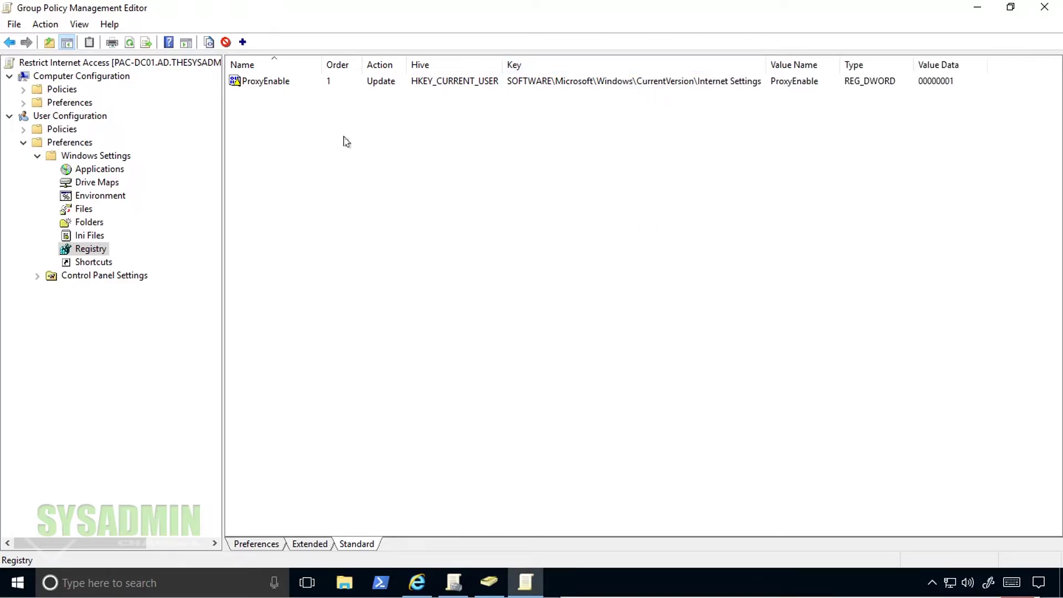
right_click(274, 88)
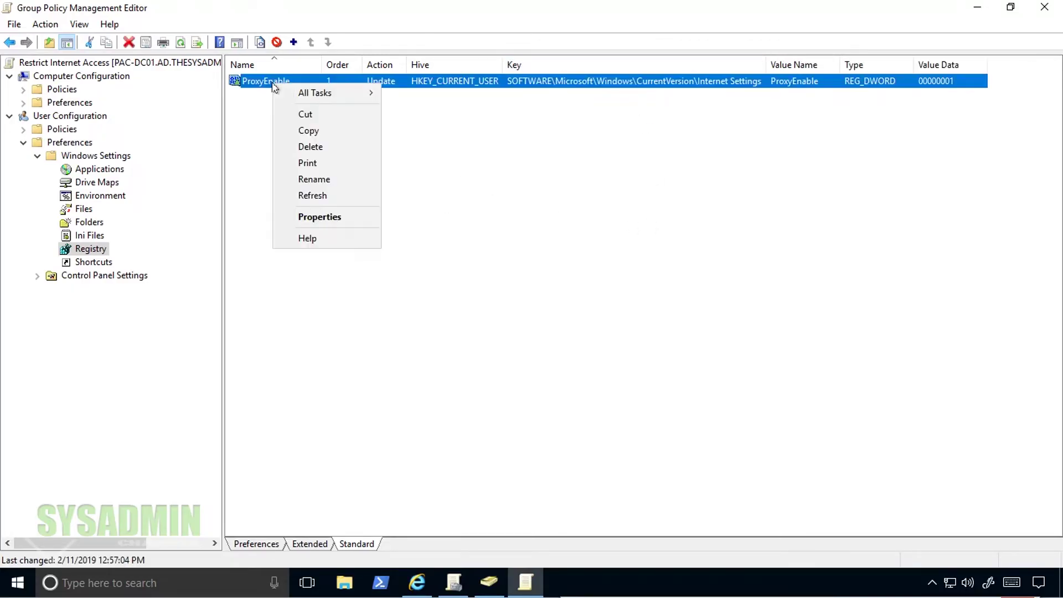
left_click(314, 136)
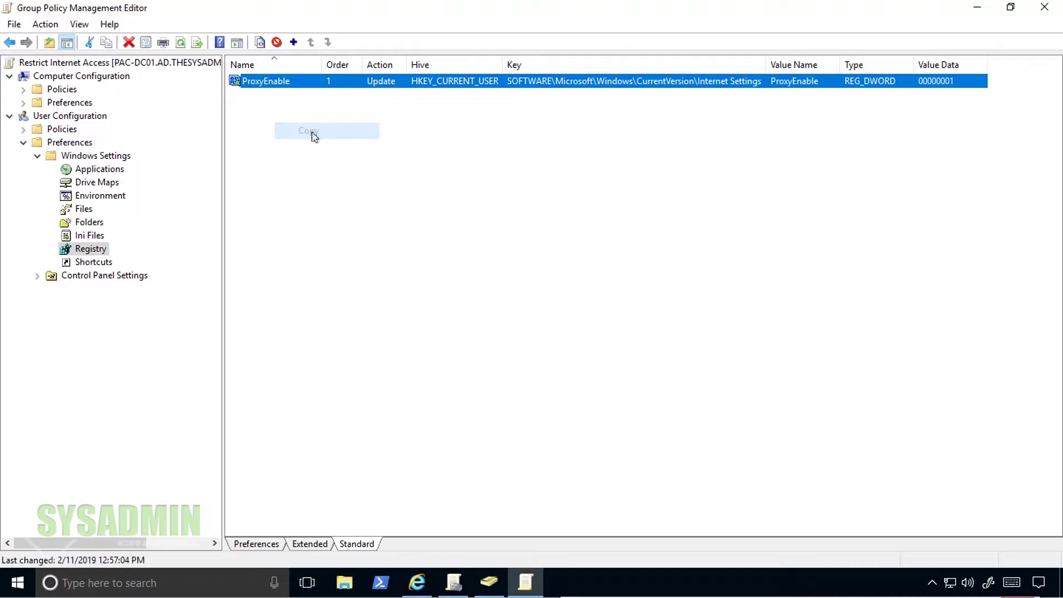
right_click(312, 135)
left_click(349, 183)
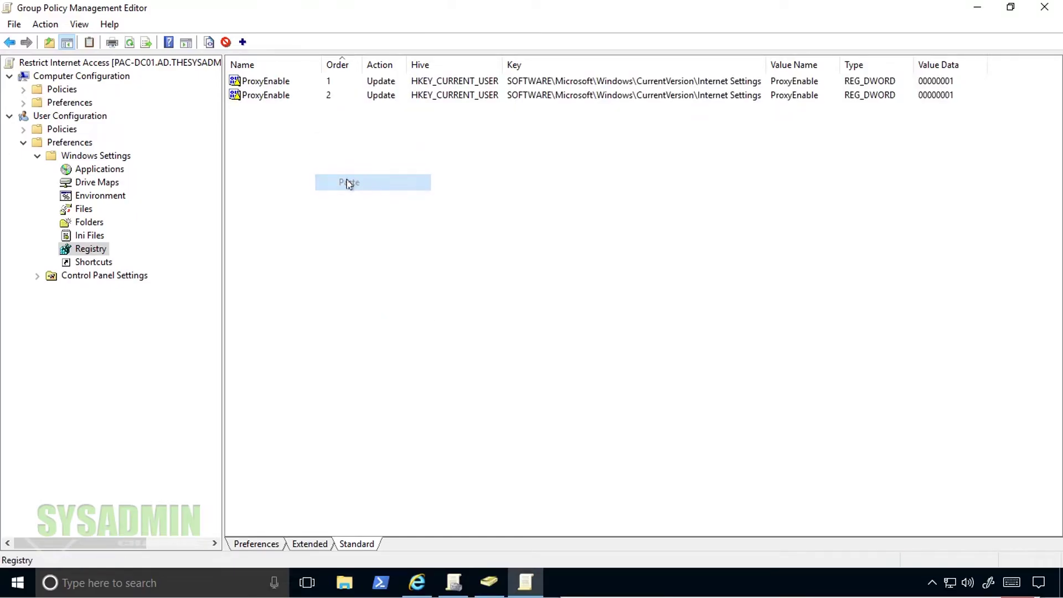
double_click(277, 94)
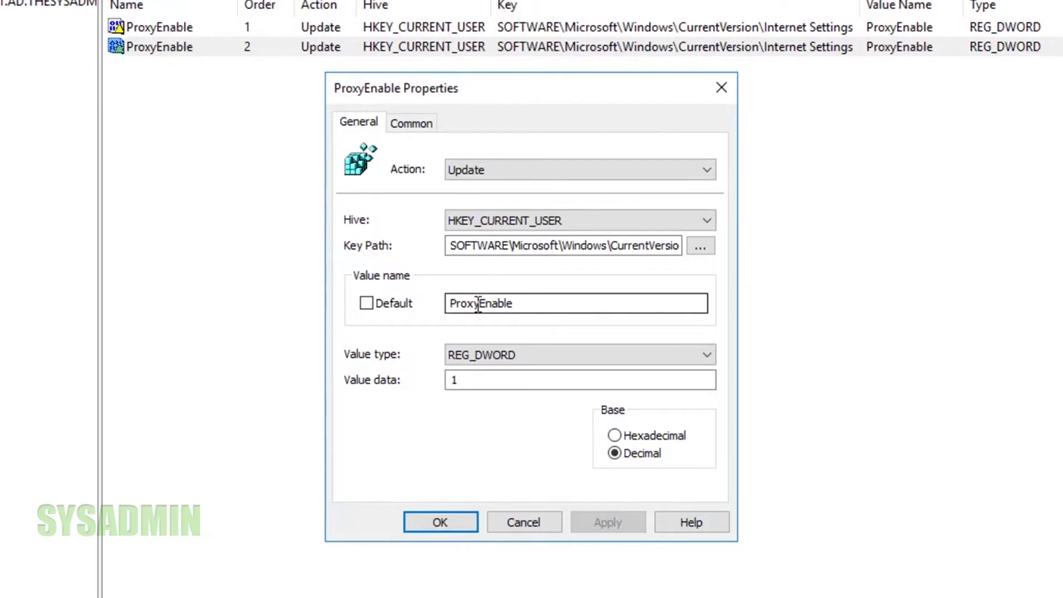
- Rename the copy to ProxyServer, set REG_SZ with data 127.0.0.1:80, and save
left_click_drag(478, 304, 549, 303)
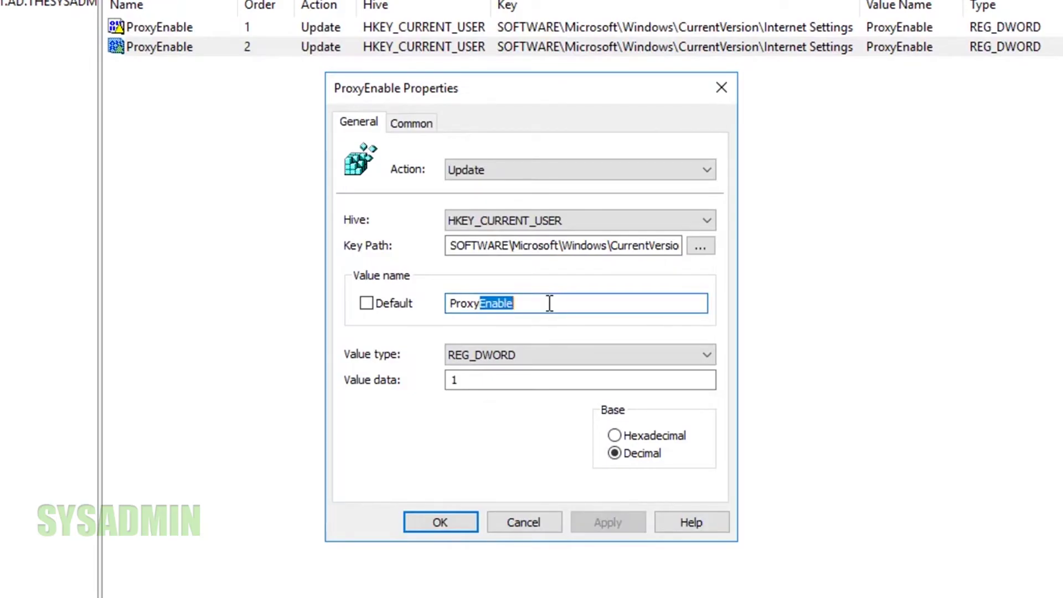
type("Server")
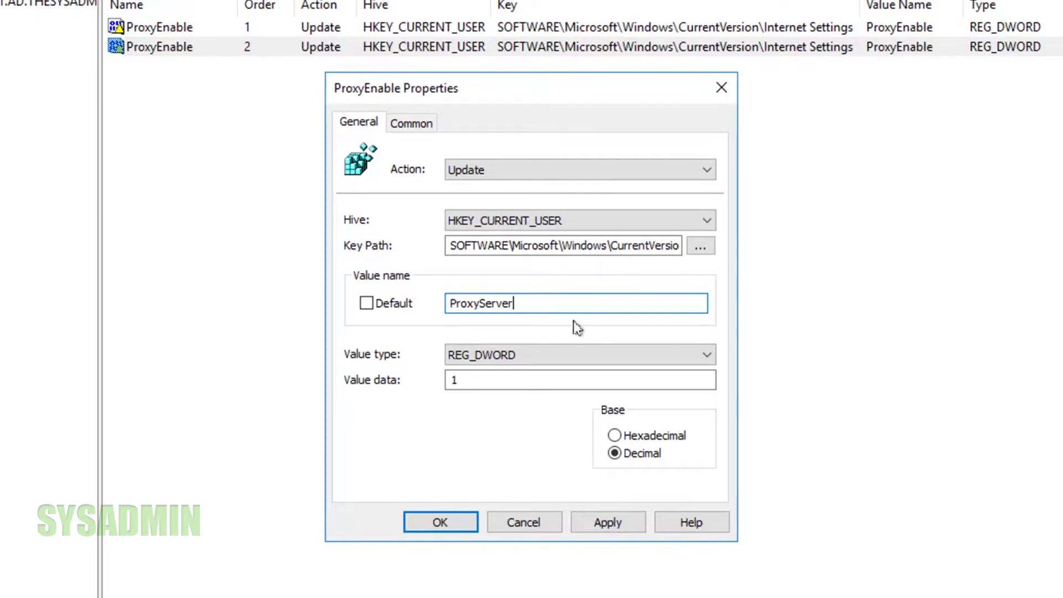
left_click(563, 354)
left_click(517, 374)
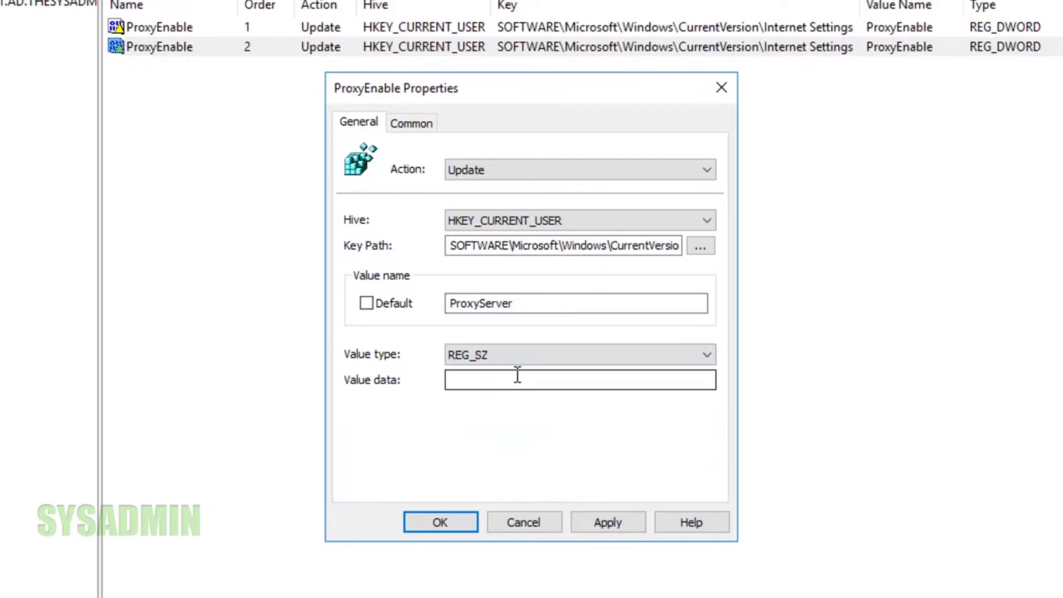
left_click(500, 381)
type("127.")
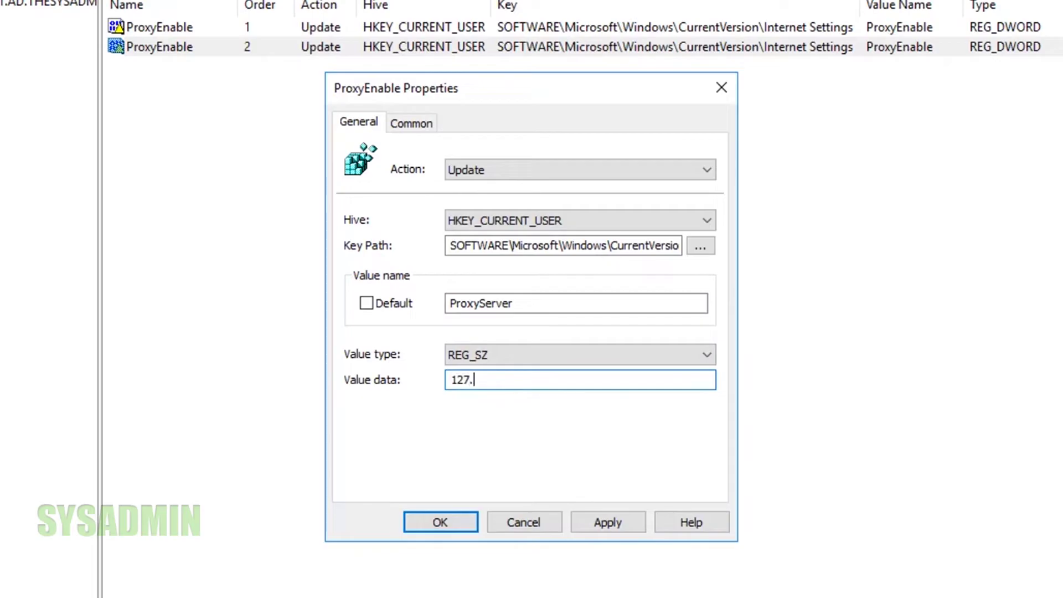
type("0.0.1:80")
left_click(416, 127)
left_click(358, 123)
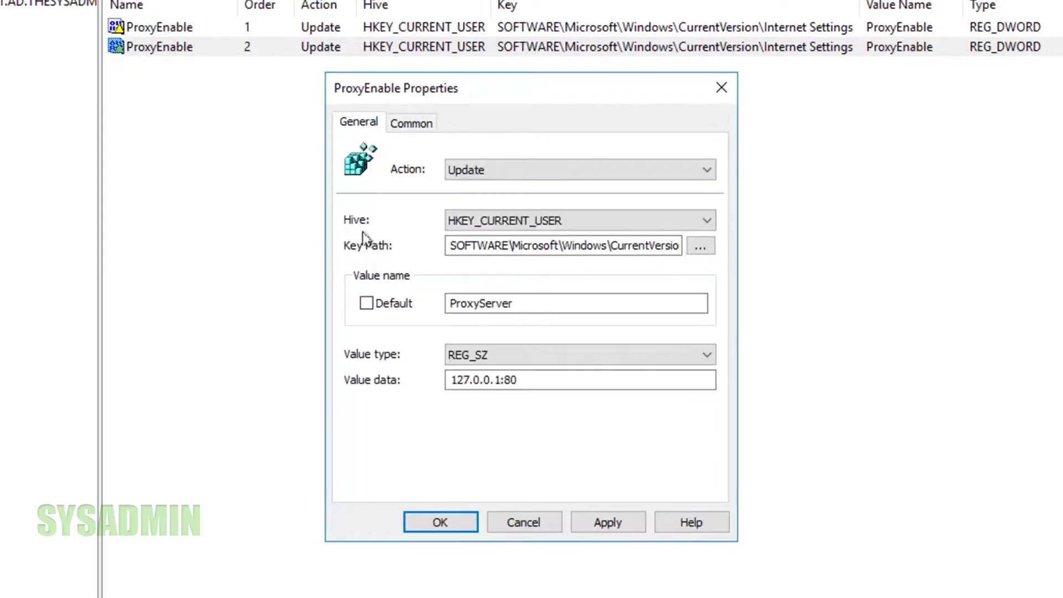
left_click(620, 520)
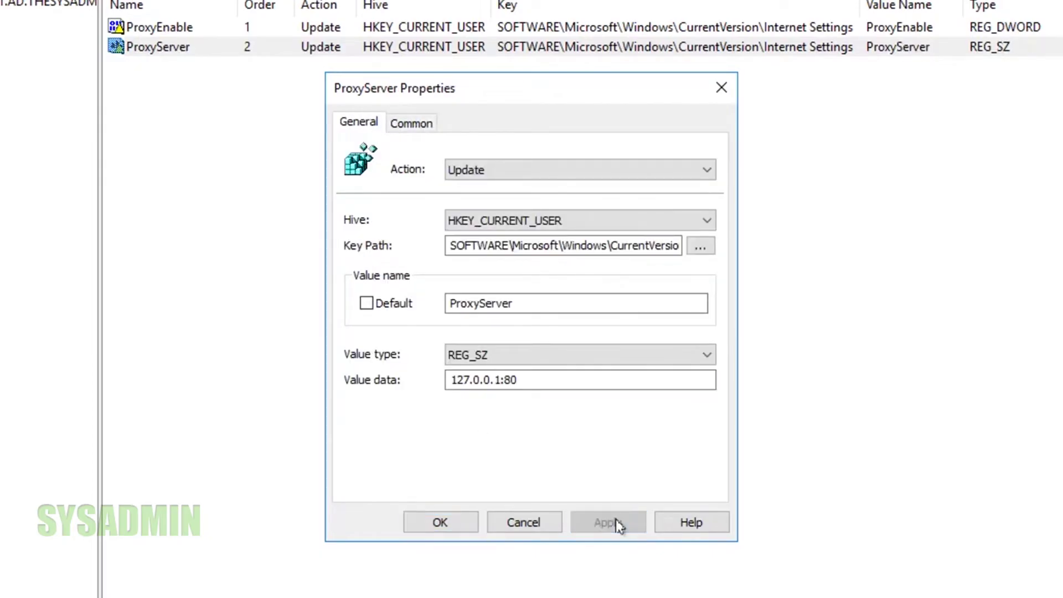
left_click(446, 523)
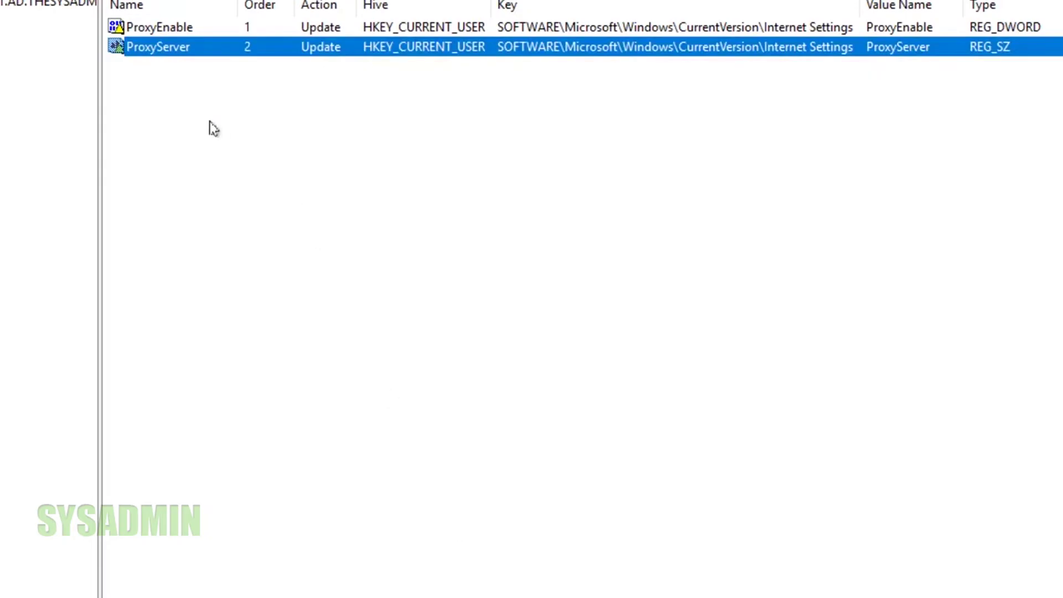
- Copy the ProxyServer registry item and paste it as a third entry
right_click(177, 49)
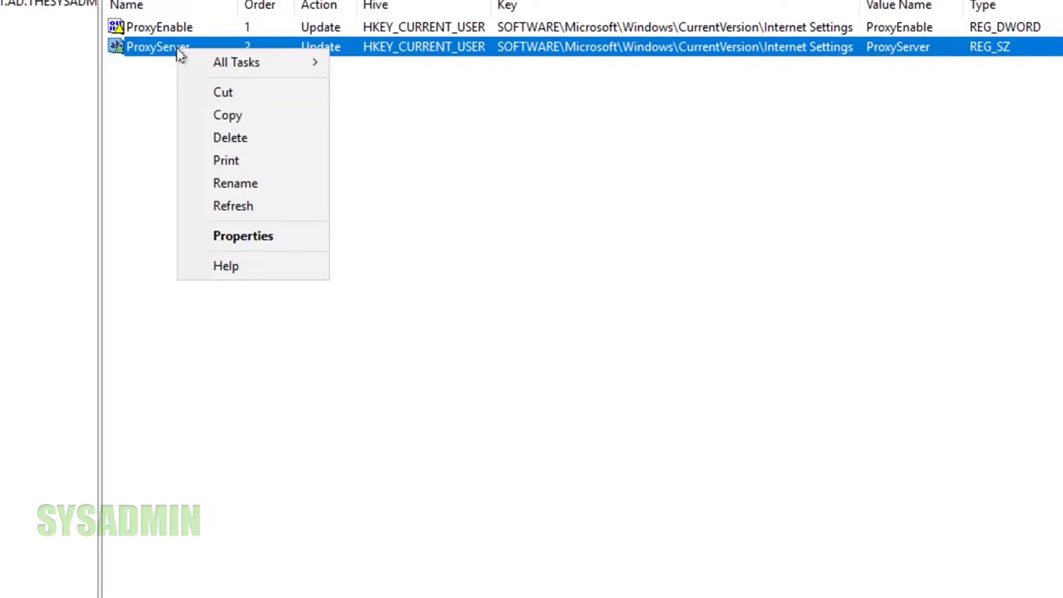
left_click(228, 114)
right_click(228, 114)
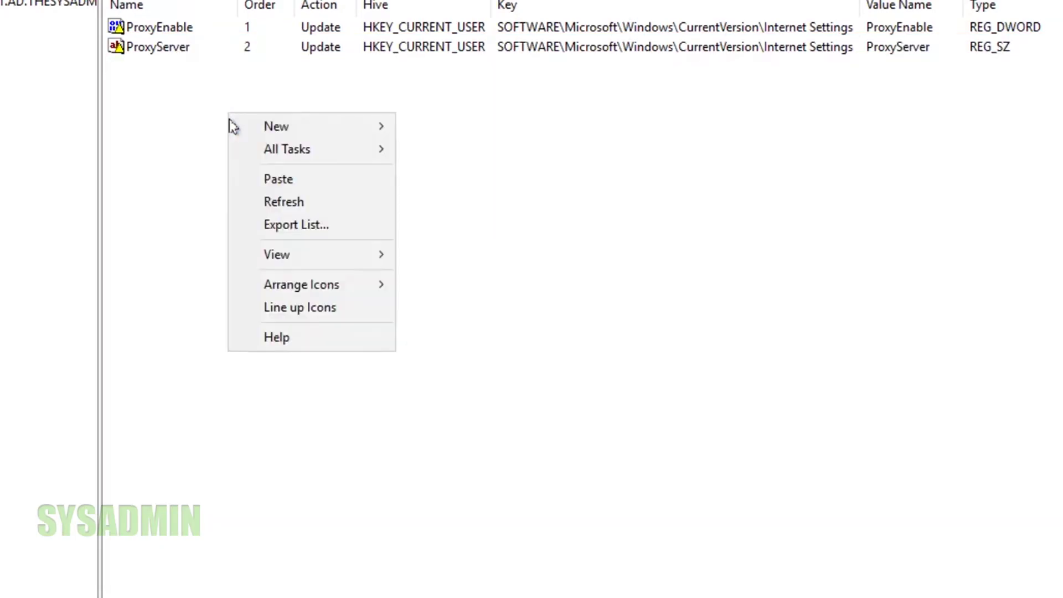
left_click(275, 182)
- Rename the copy to ProxyOverride with value data *theSysadminChannel.com; <local> and save it
right_click(183, 71)
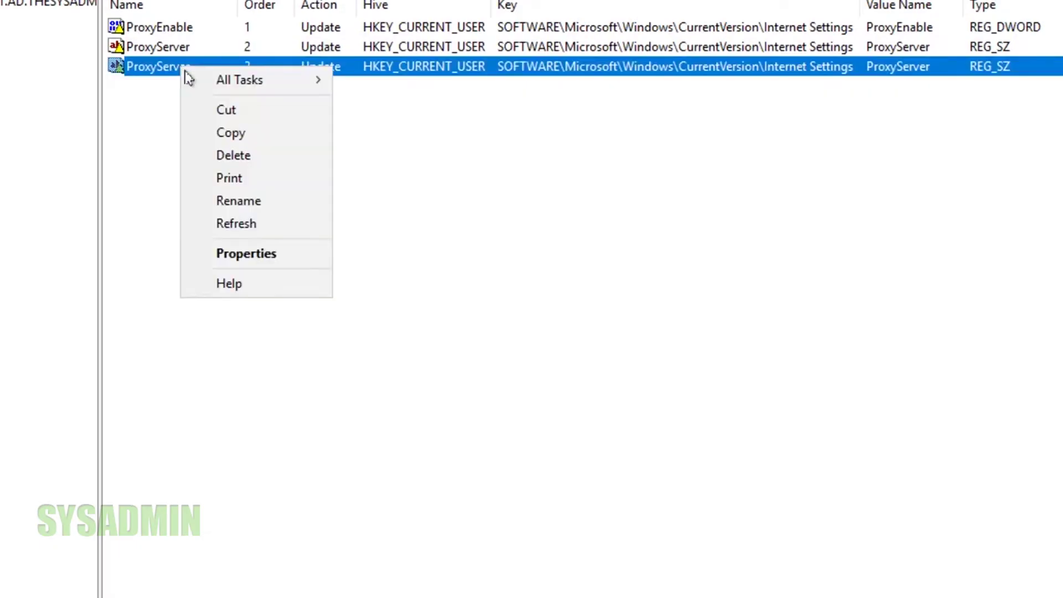
left_click(242, 253)
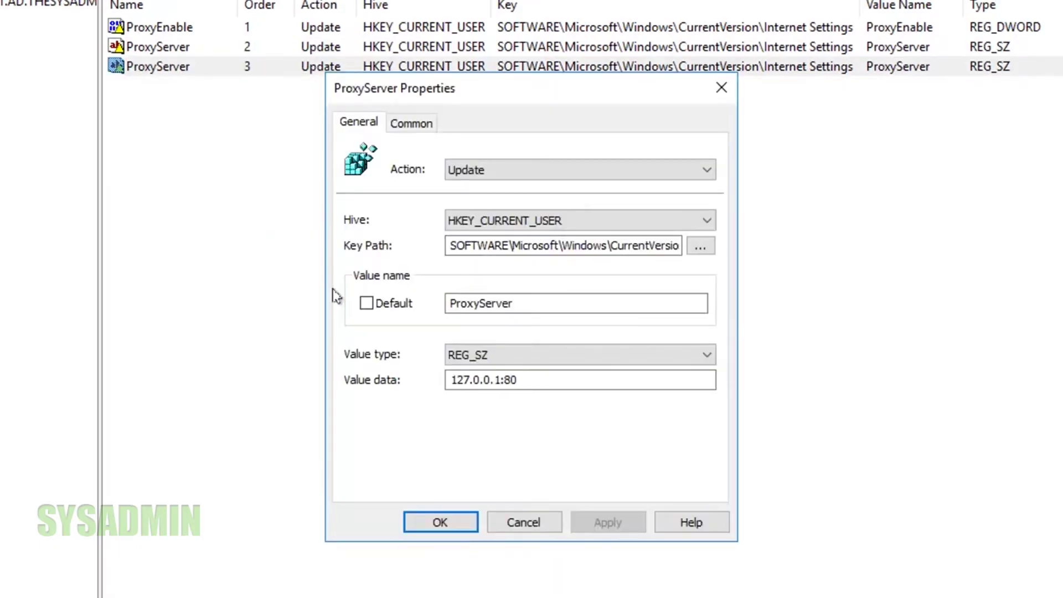
left_click(481, 304)
left_click_drag(481, 303, 558, 302)
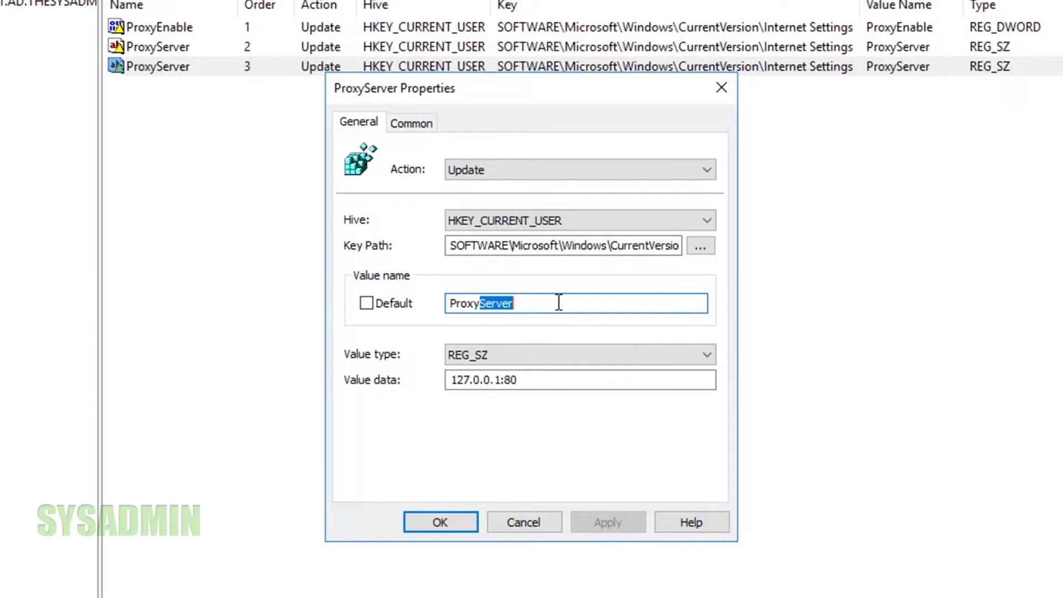
type("Over")
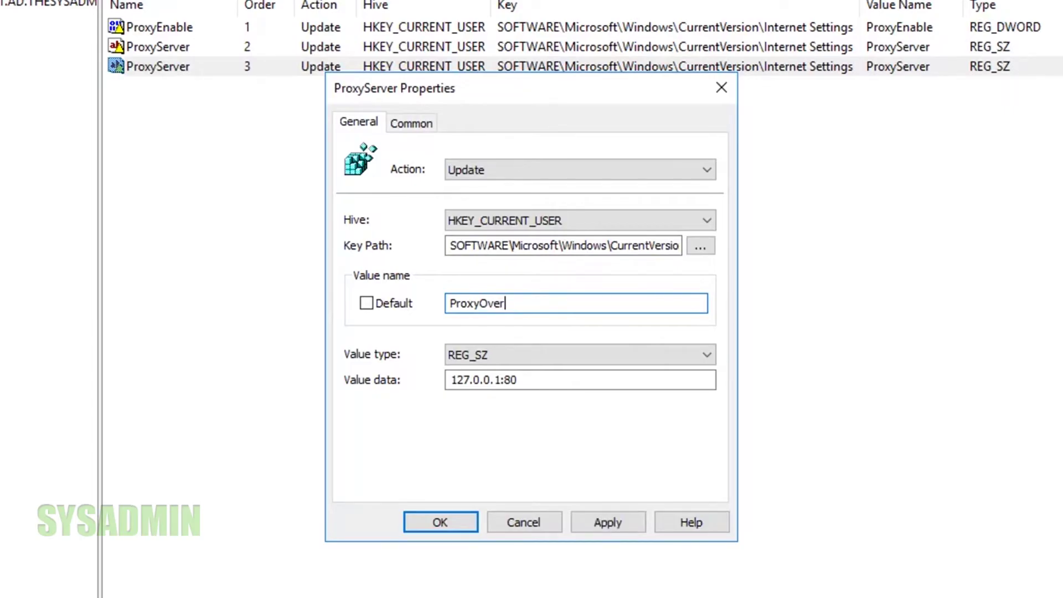
key("Tab")
key("Tab")
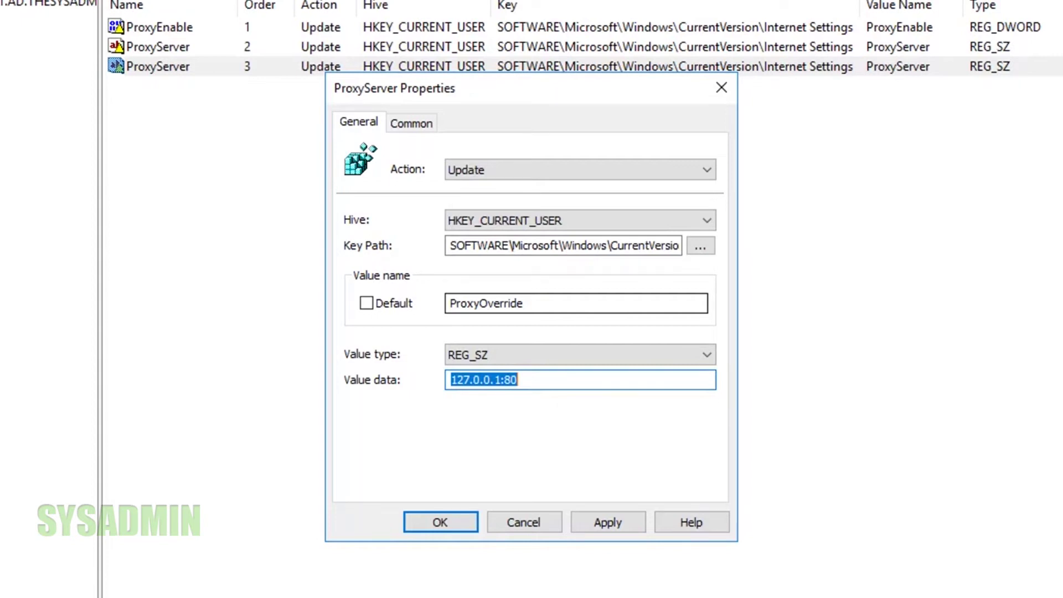
type("*")
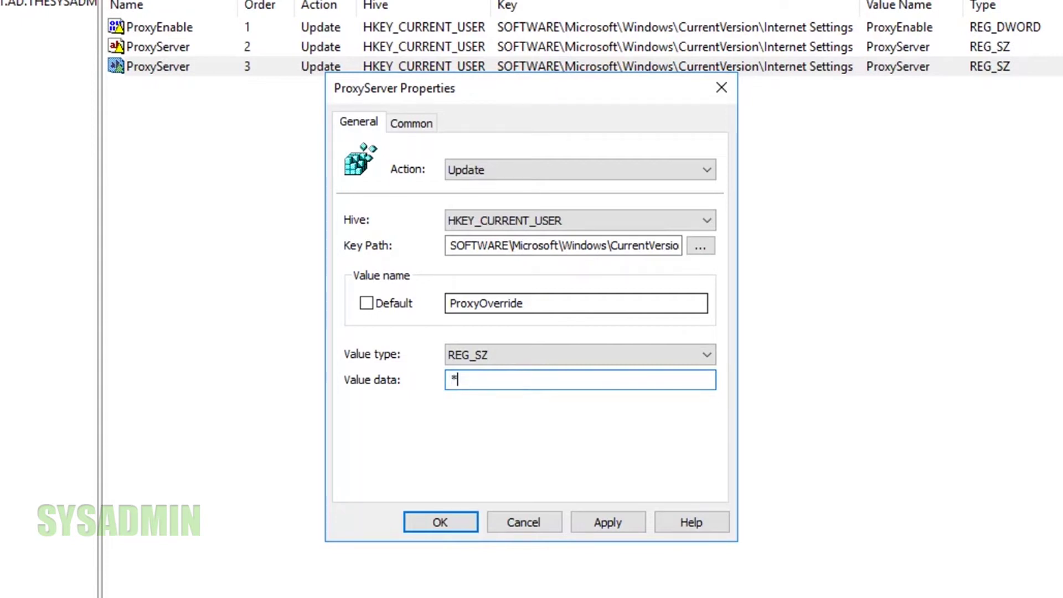
type("theSysadminChannel.com")
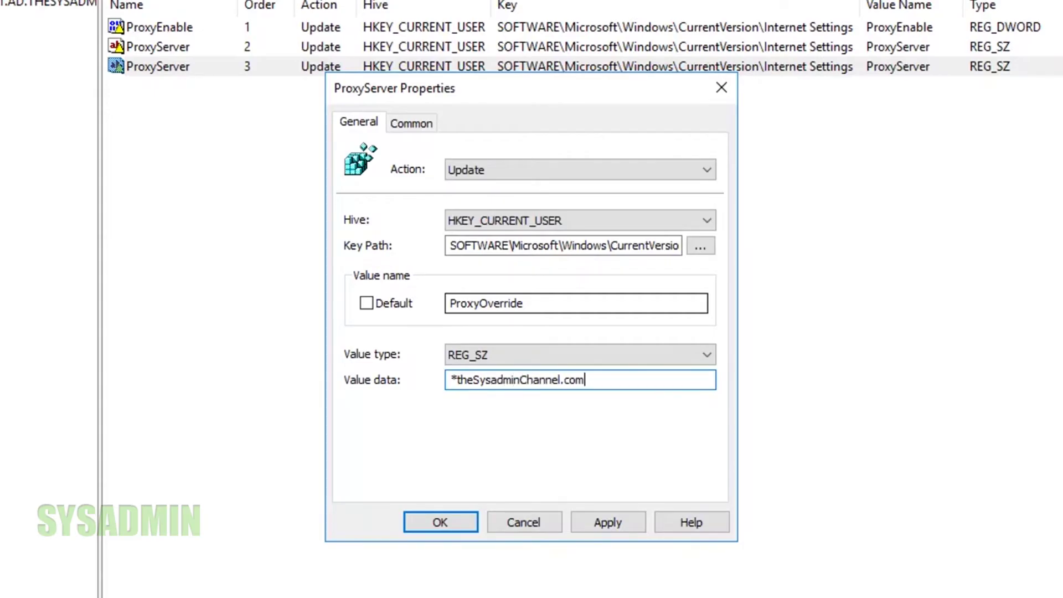
type("; <>")
type("local>")
left_click(626, 524)
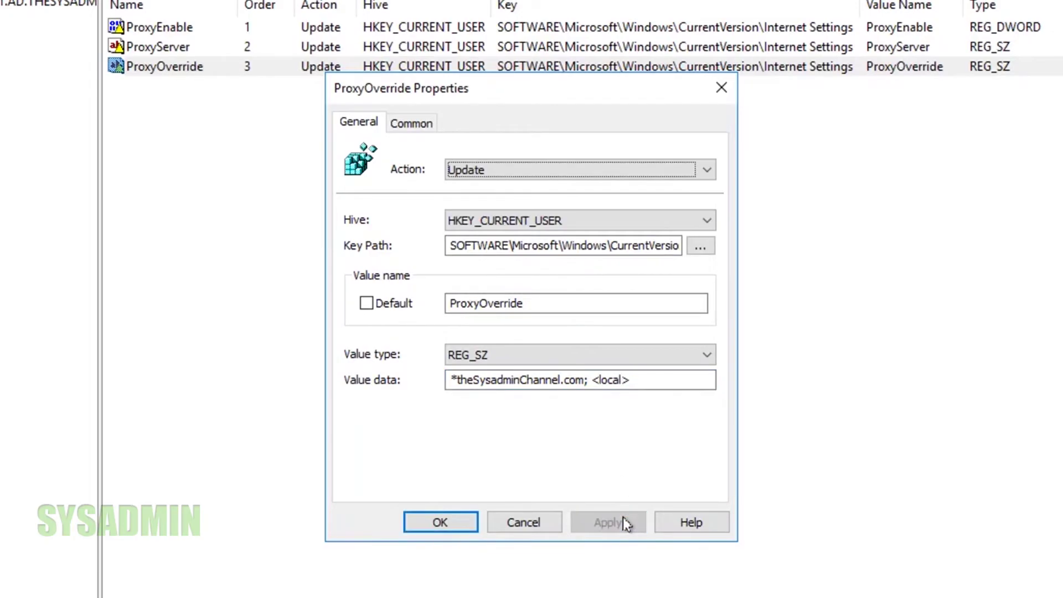
left_click(441, 525)
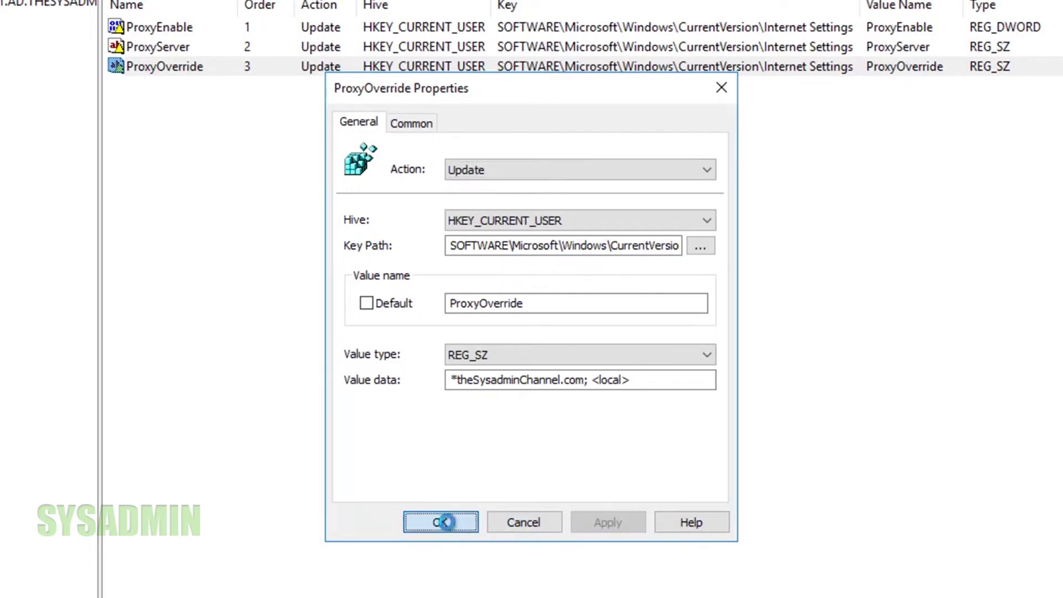
- Copy the ProxyEnable registry item and paste it as a fourth entry
left_click(440, 26)
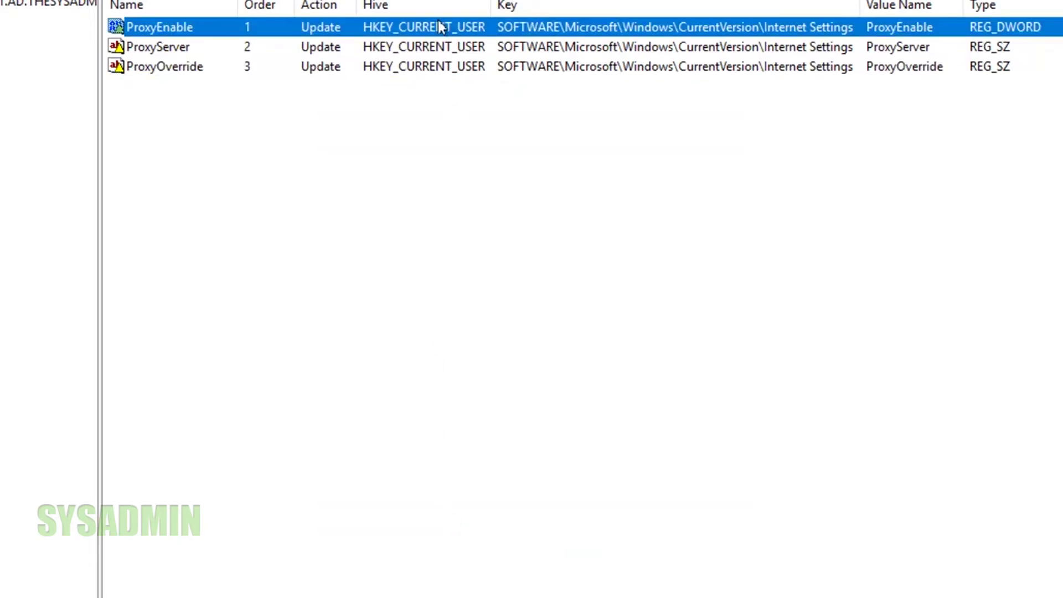
right_click(440, 26)
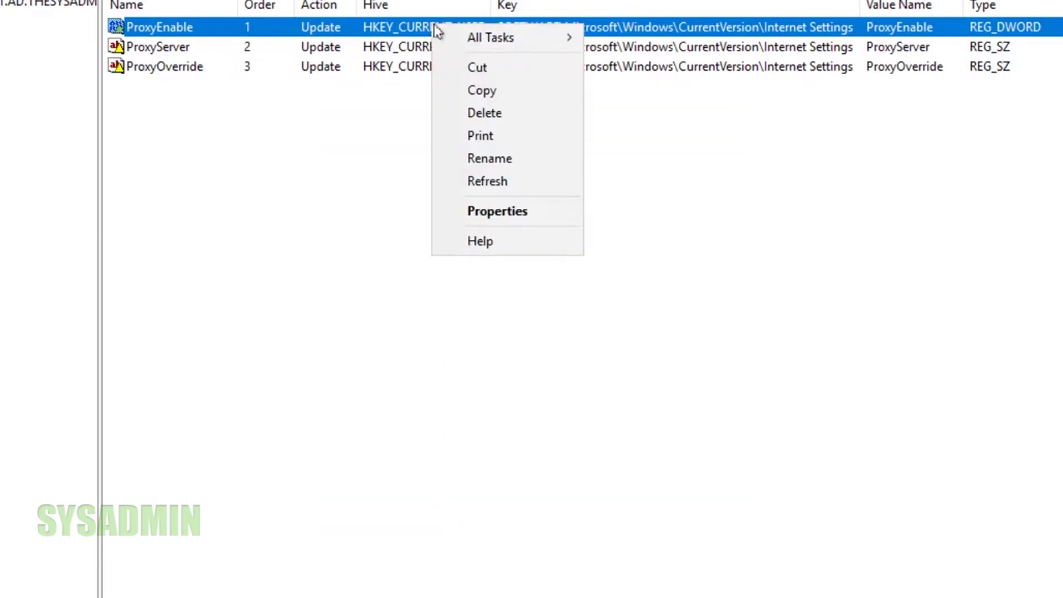
left_click(483, 91)
right_click(441, 256)
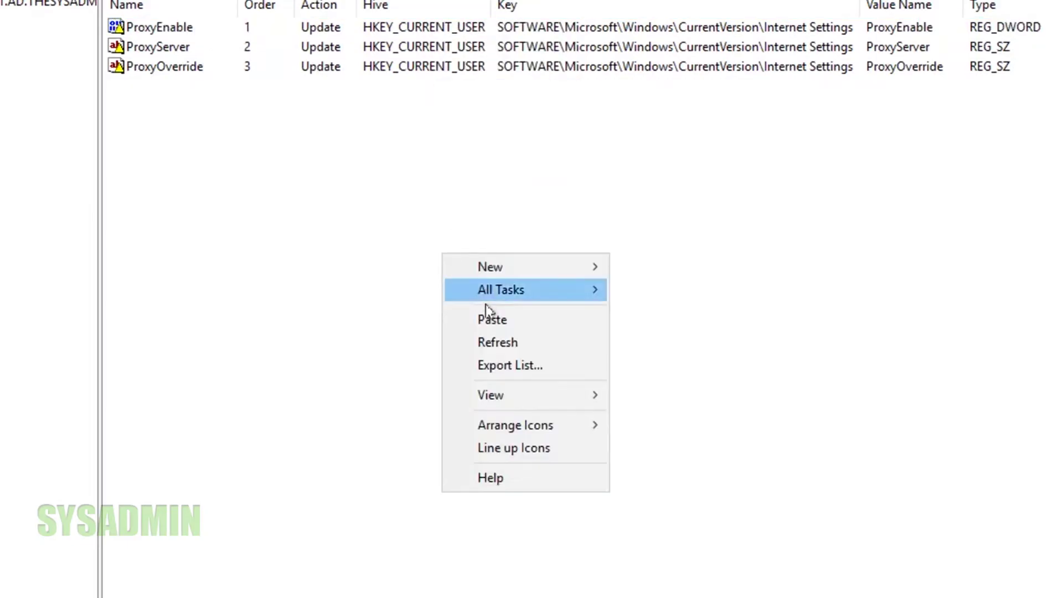
left_click(500, 321)
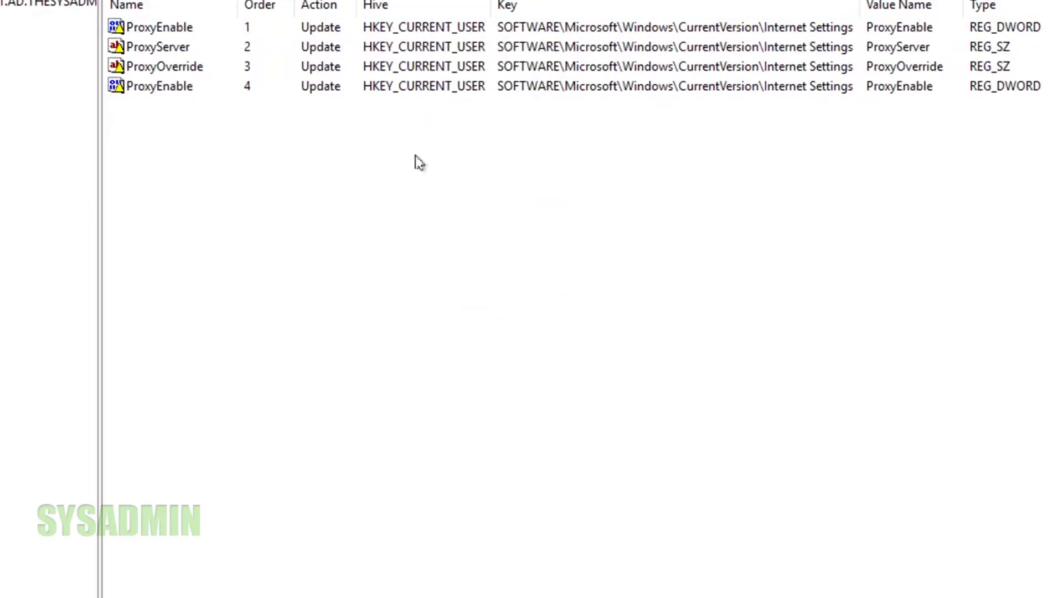
- Rename the copied value to AutoDetect, keep action Update, and set value data to 0
double_click(169, 93)
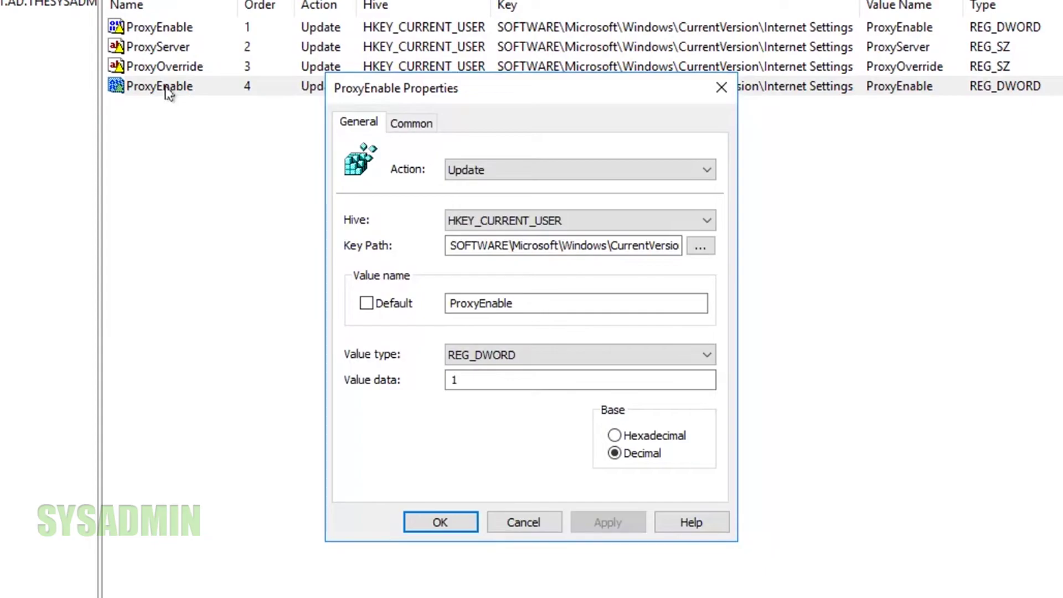
double_click(554, 305)
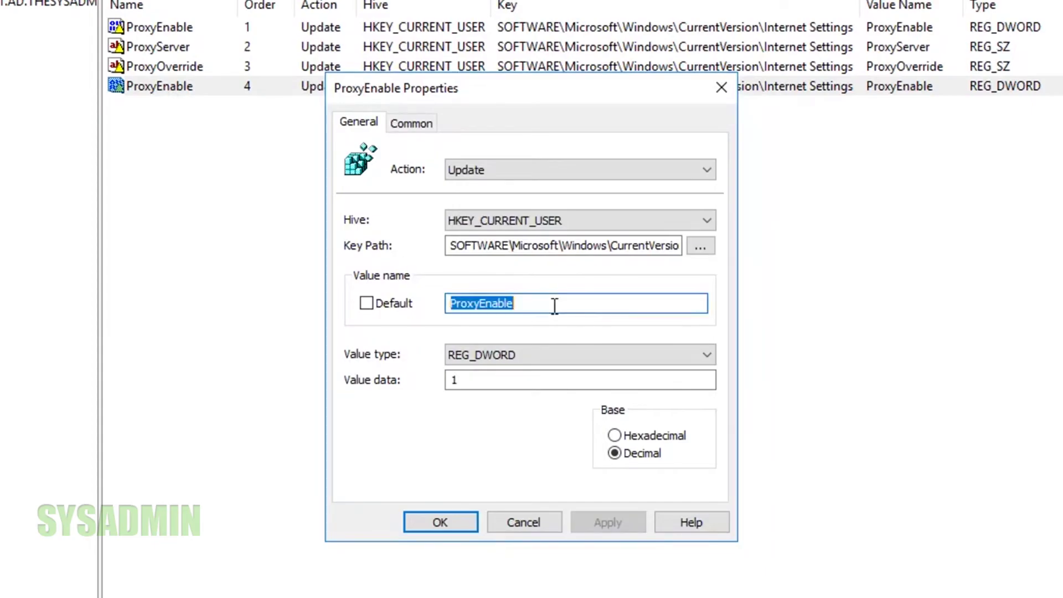
type("AutoDetect")
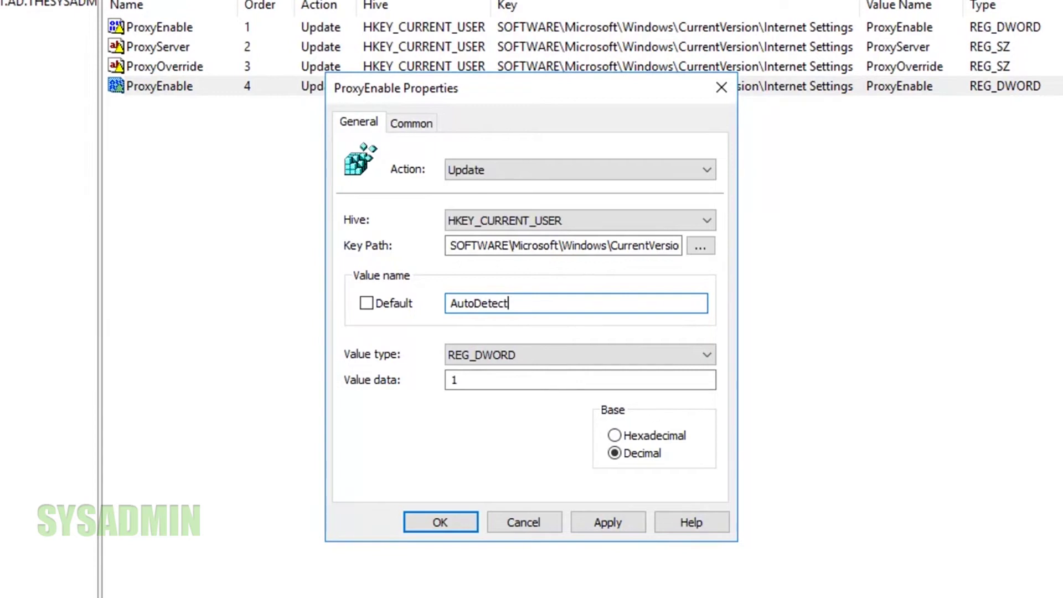
key("Tab")
key("Tab")
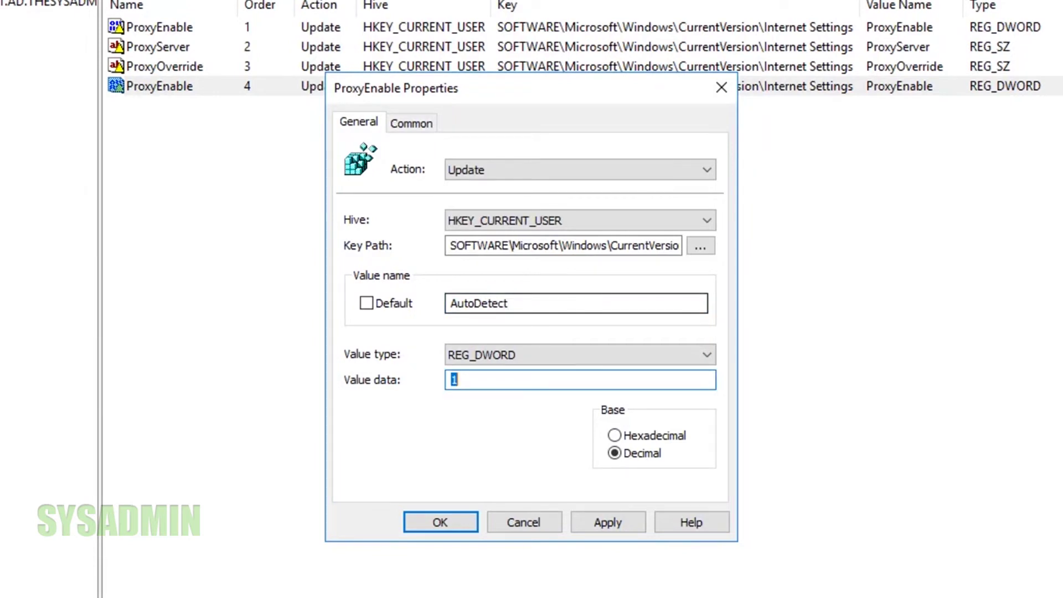
left_click(501, 169)
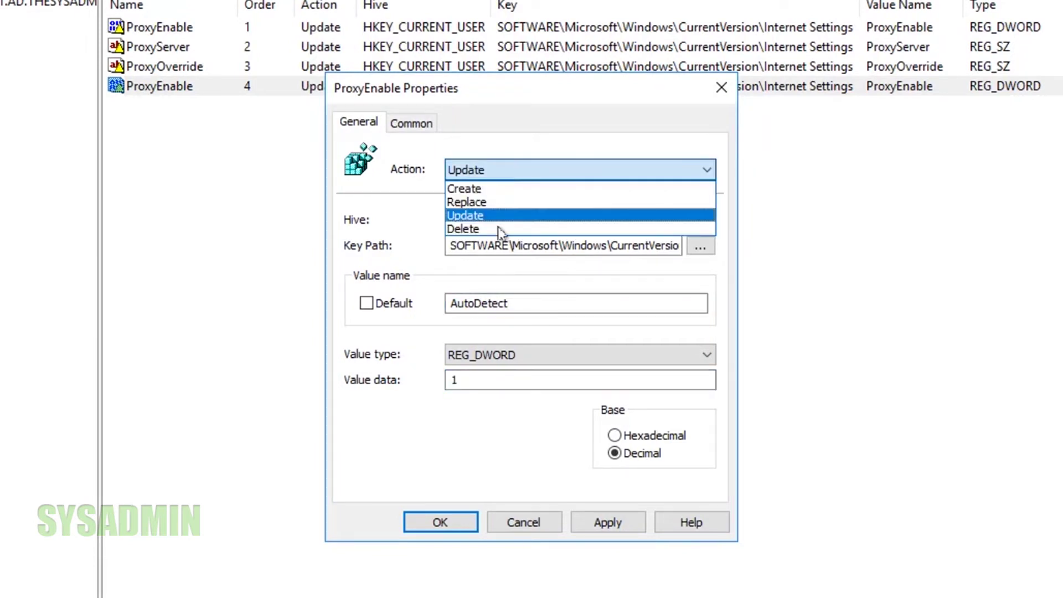
left_click(506, 171)
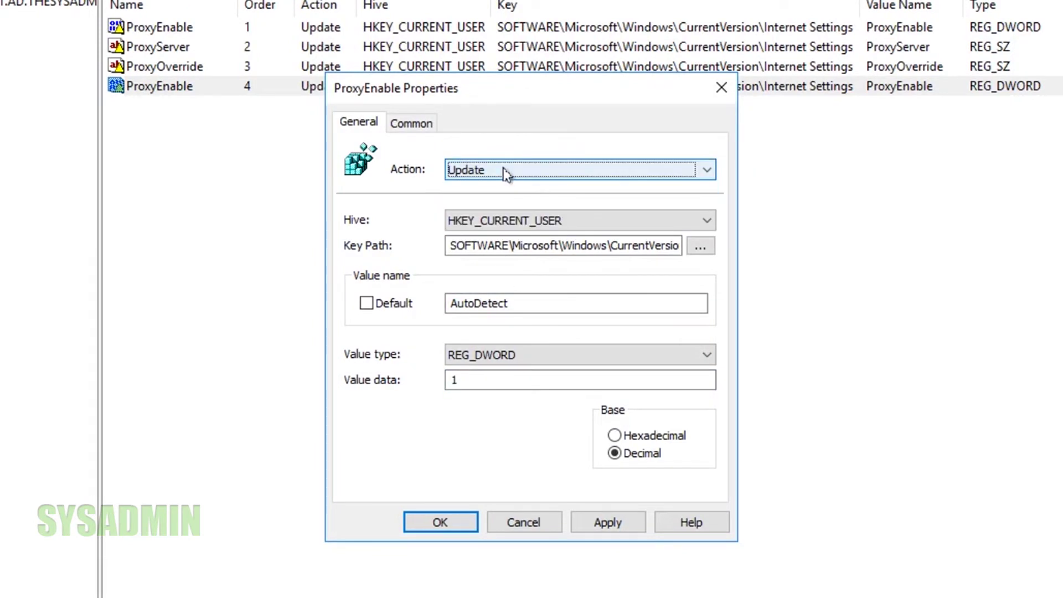
double_click(492, 378)
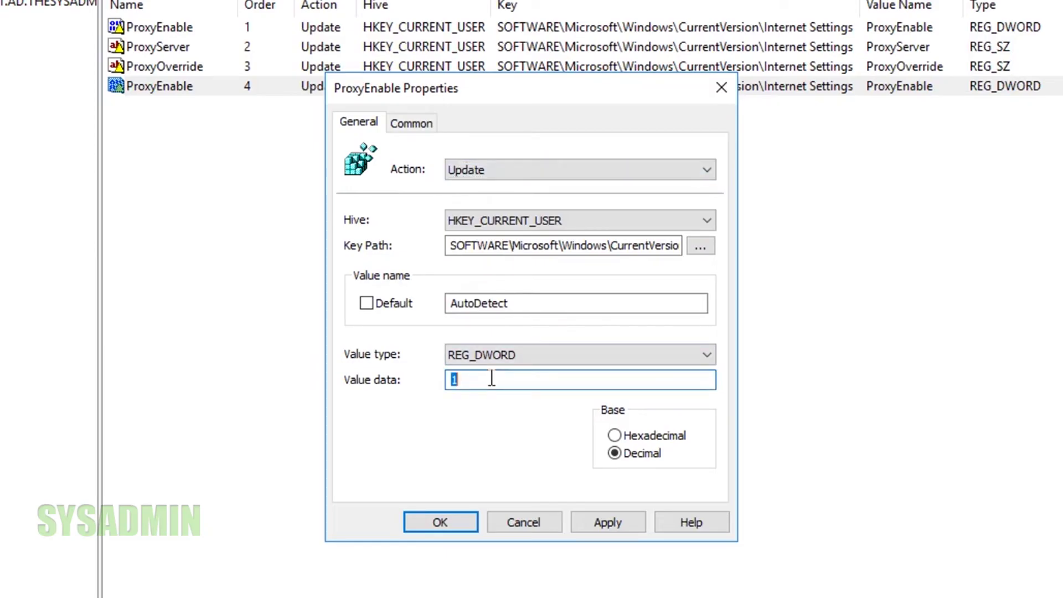
type("0")
- Save the AutoDetect item, then bring up Internet Explorer's LAN settings on the client
left_click(602, 520)
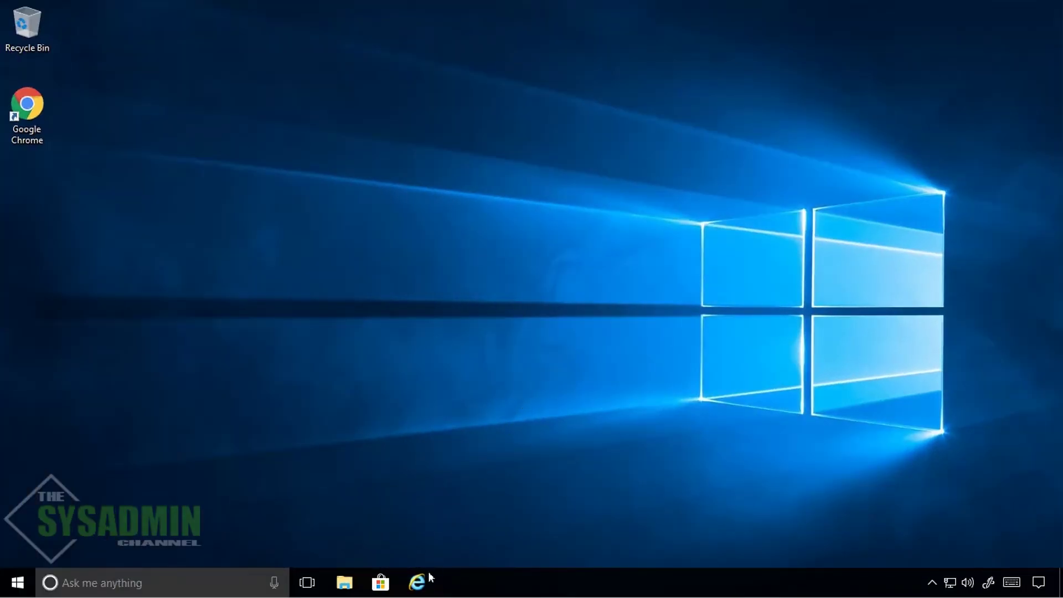
left_click(421, 582)
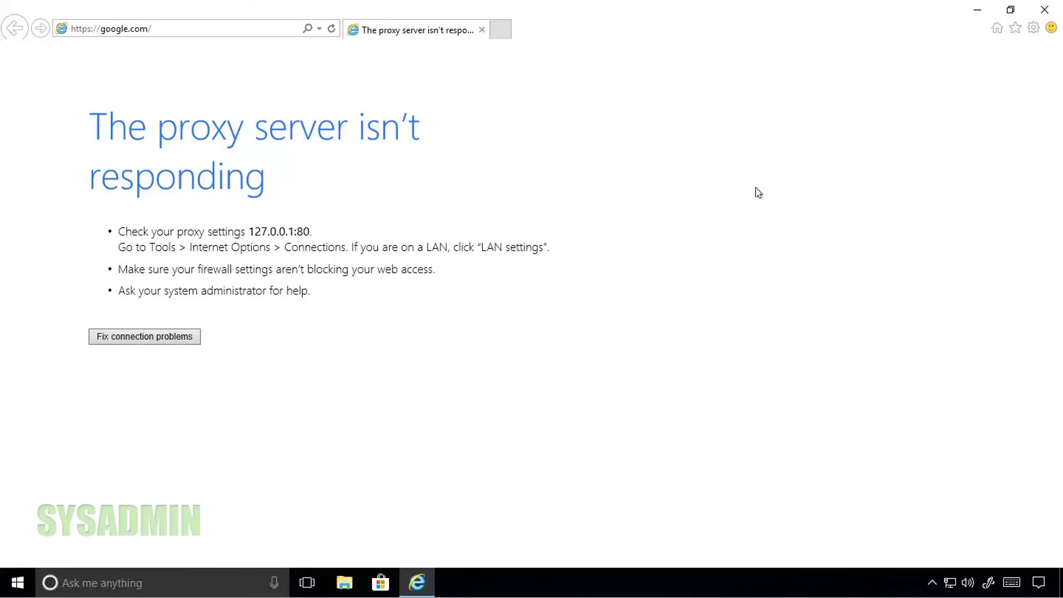
left_click(1032, 28)
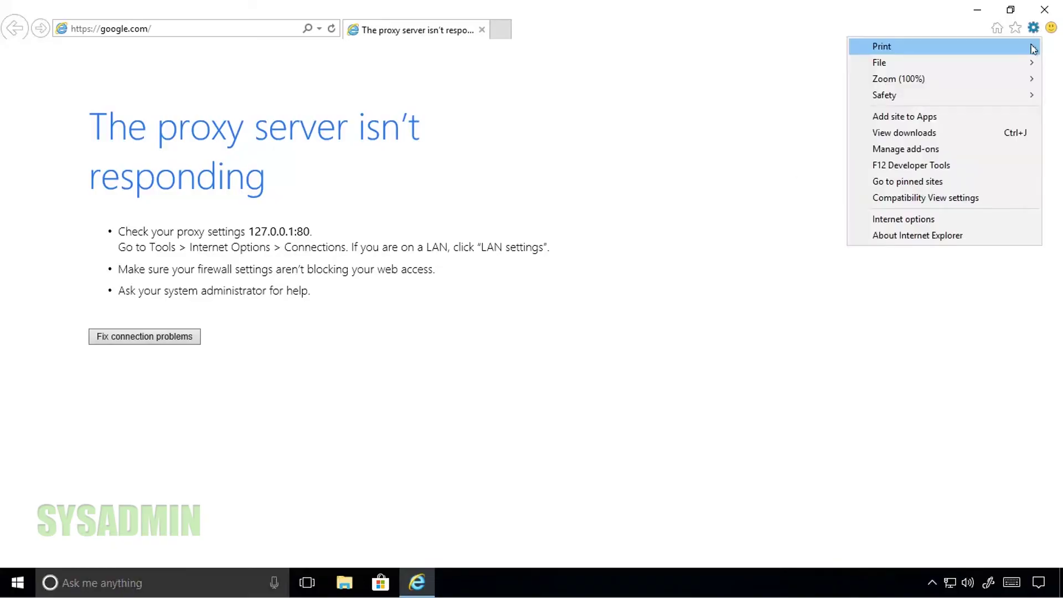
left_click(918, 221)
left_click(190, 46)
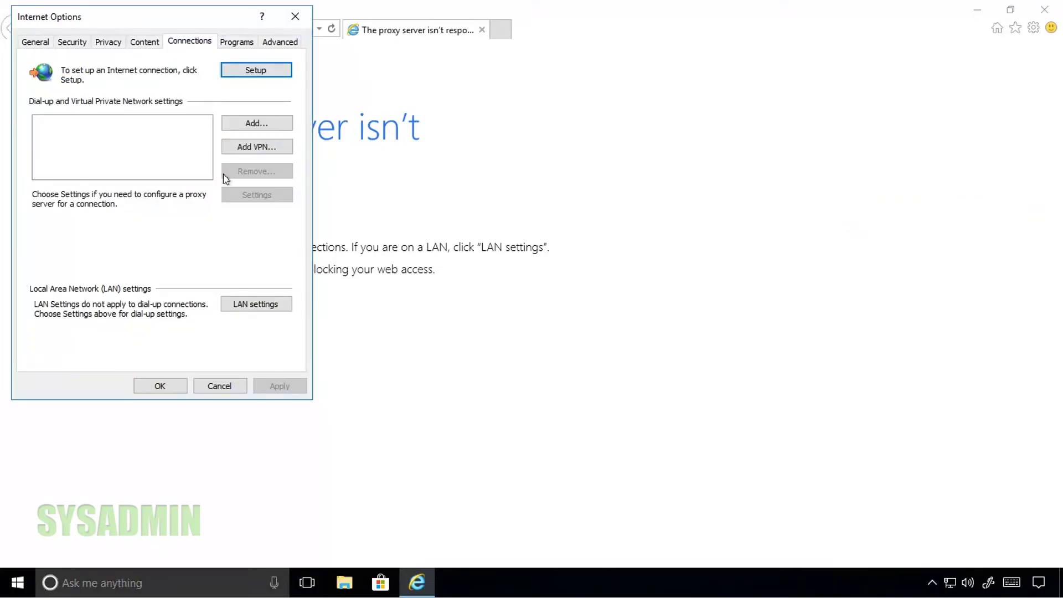
left_click(255, 305)
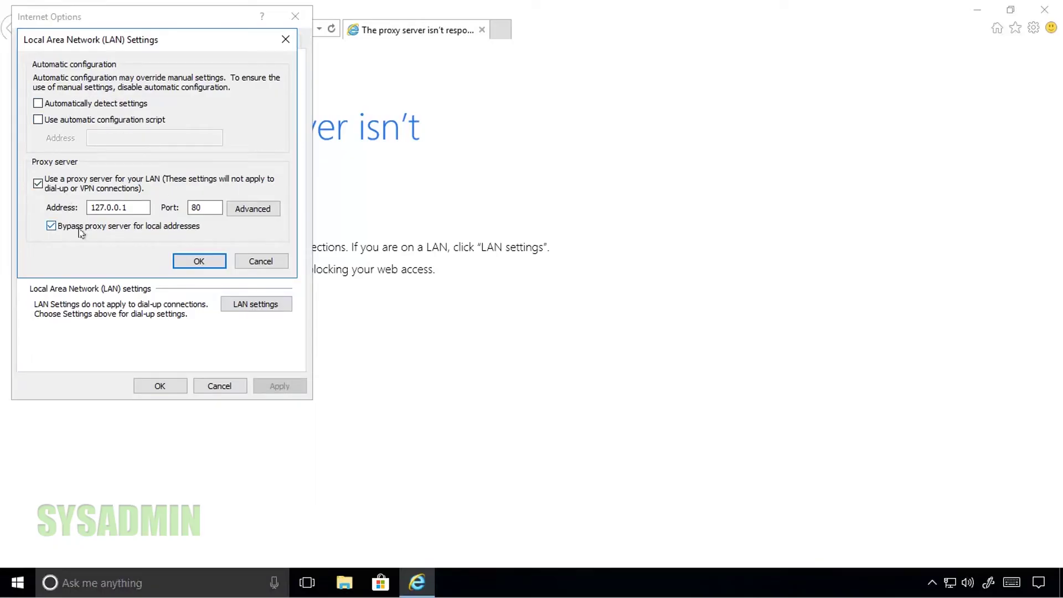
- Untick 'Use a proxy server for your LAN' (127.0.0.1:80) and confirm both dialogs
left_click(252, 208)
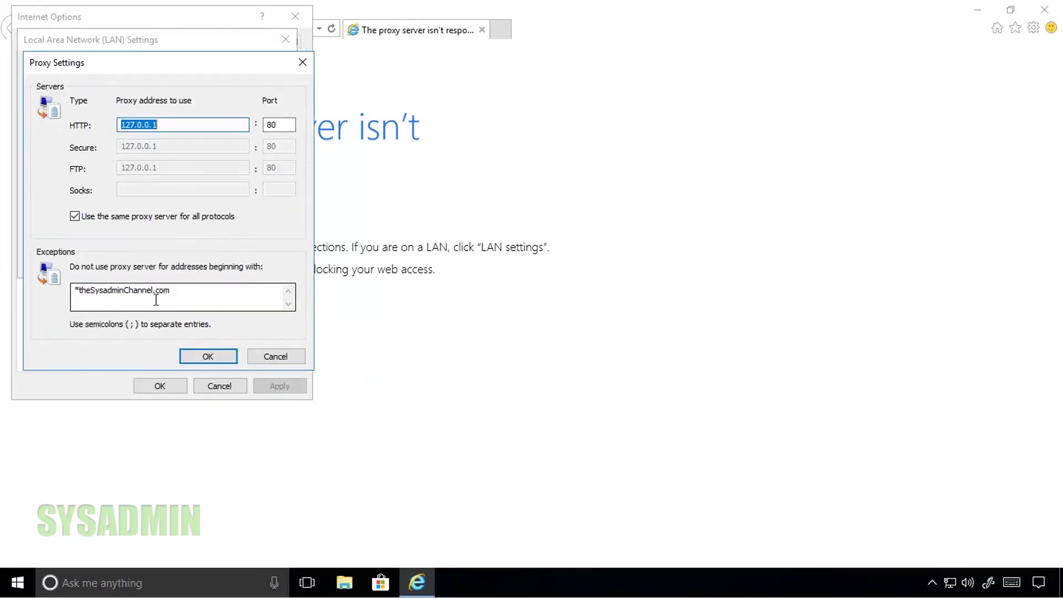
left_click(275, 356)
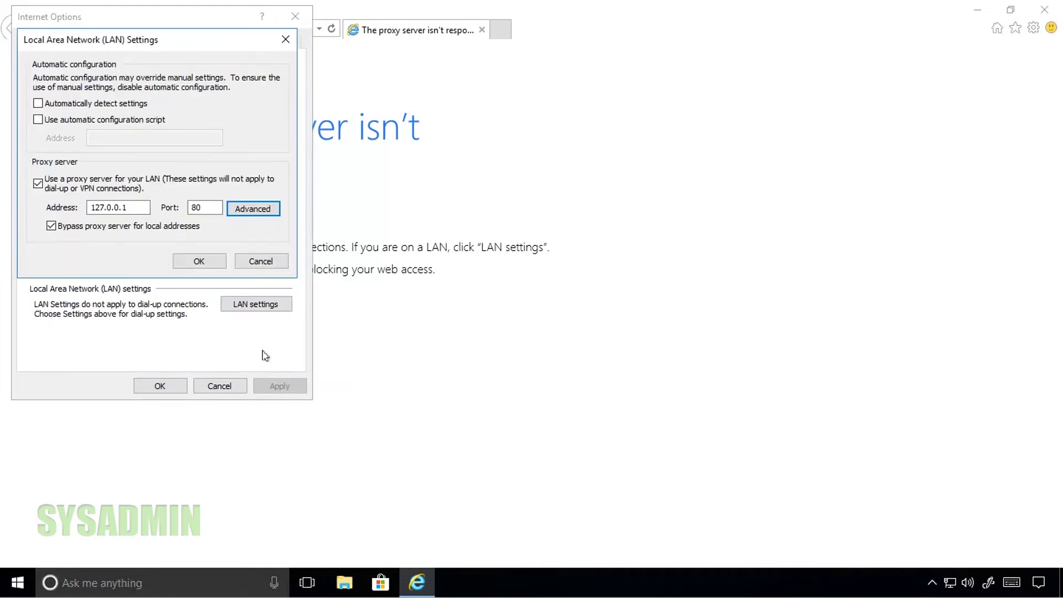
left_click(137, 208)
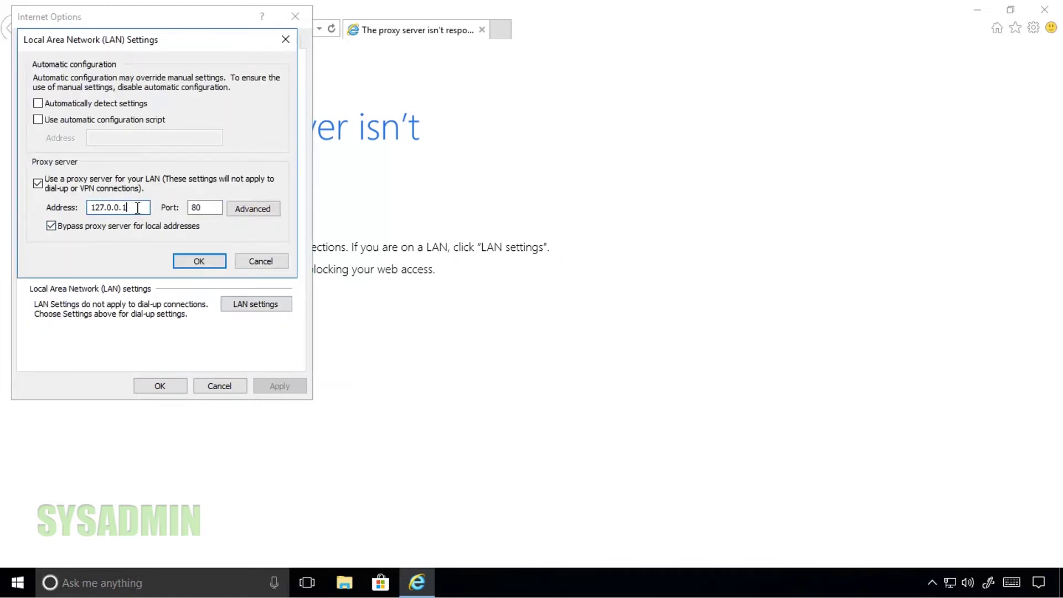
left_click(59, 184)
left_click(186, 261)
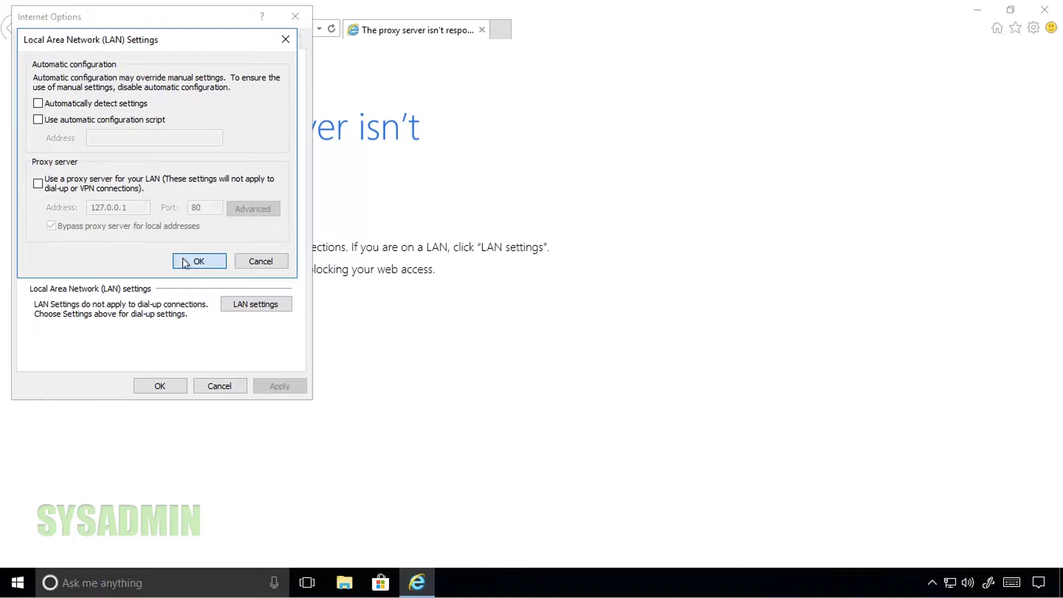
left_click(164, 387)
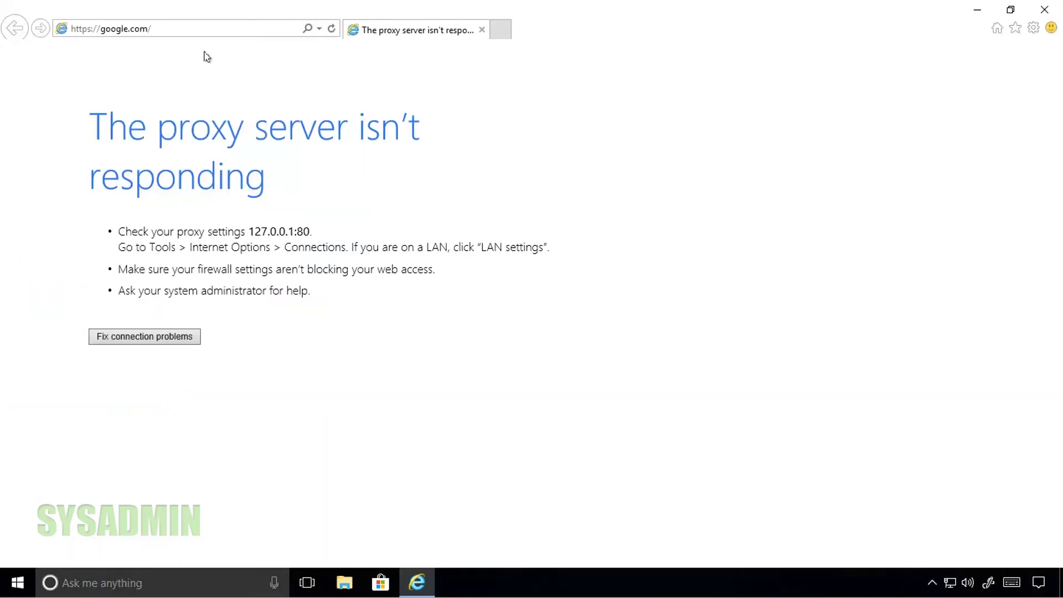
- Reload google.com and load youtube.com without the proxy, then close Internet Explorer
left_click(201, 29)
key("Return")
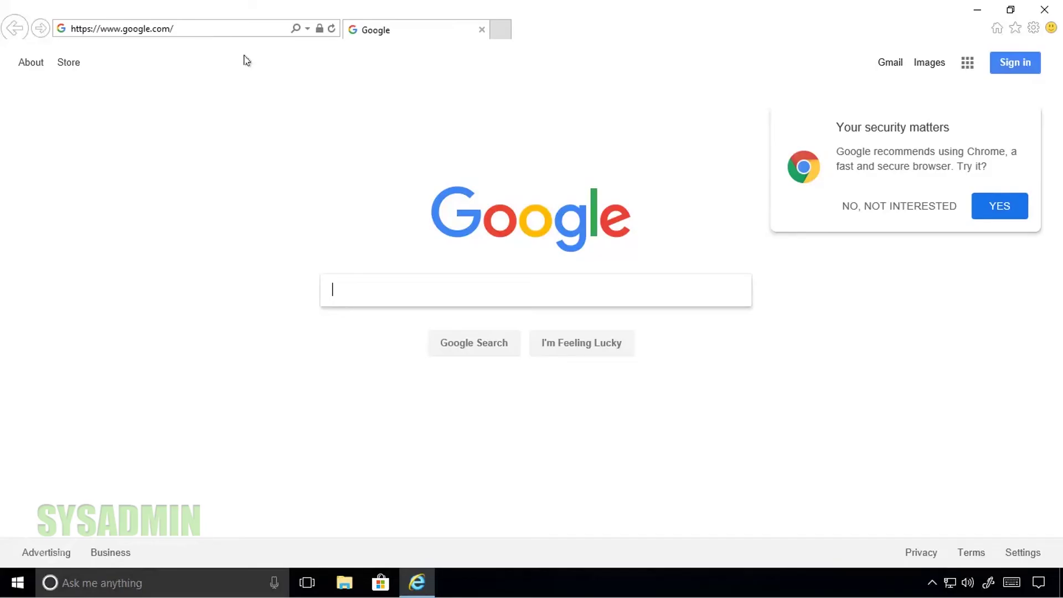
left_click(235, 33)
type("youtube.com")
key("Return")
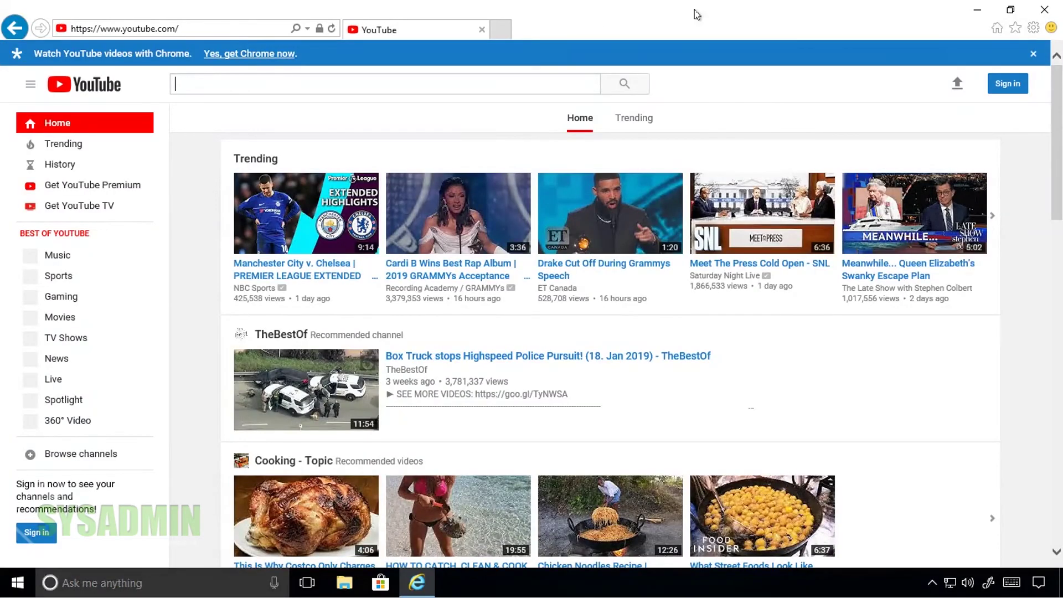
left_click(1044, 10)
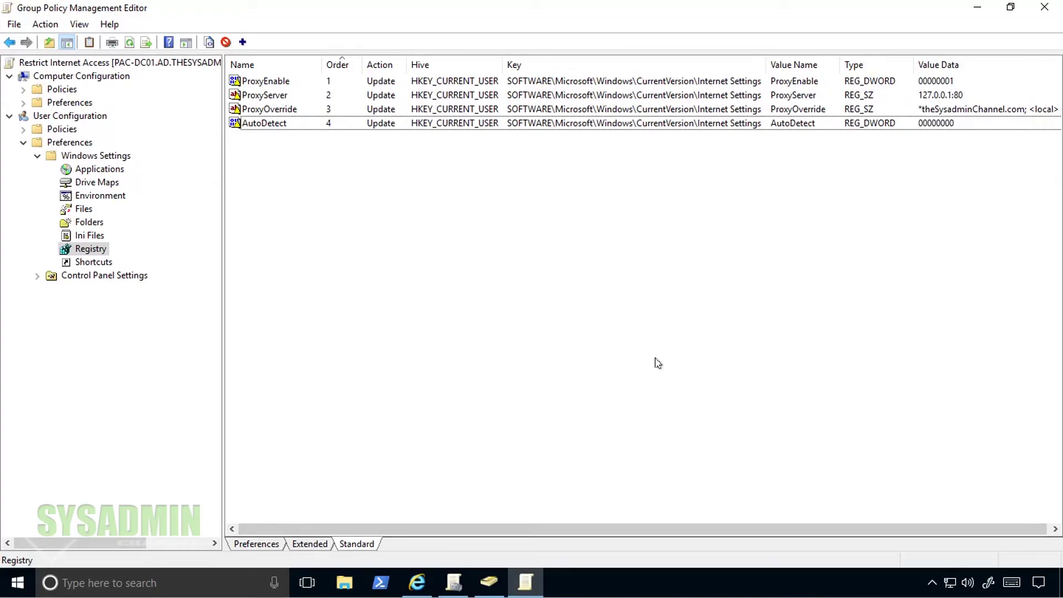
- Expand User Configuration > Policies > Administrative Templates > Windows Components and select Internet Explorer's 92 settings
left_click(24, 129)
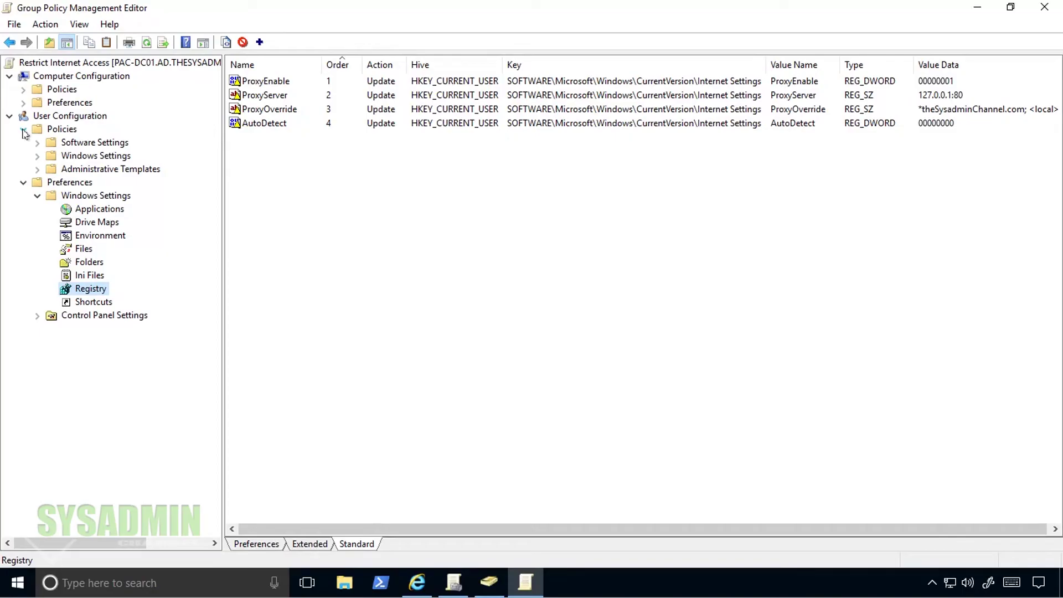
left_click(38, 170)
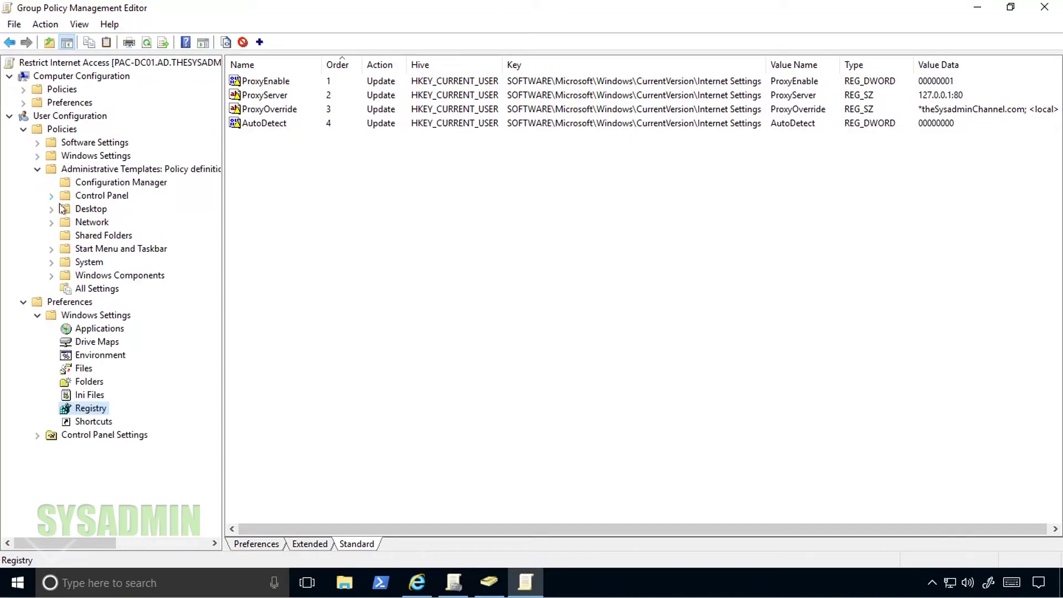
left_click(52, 275)
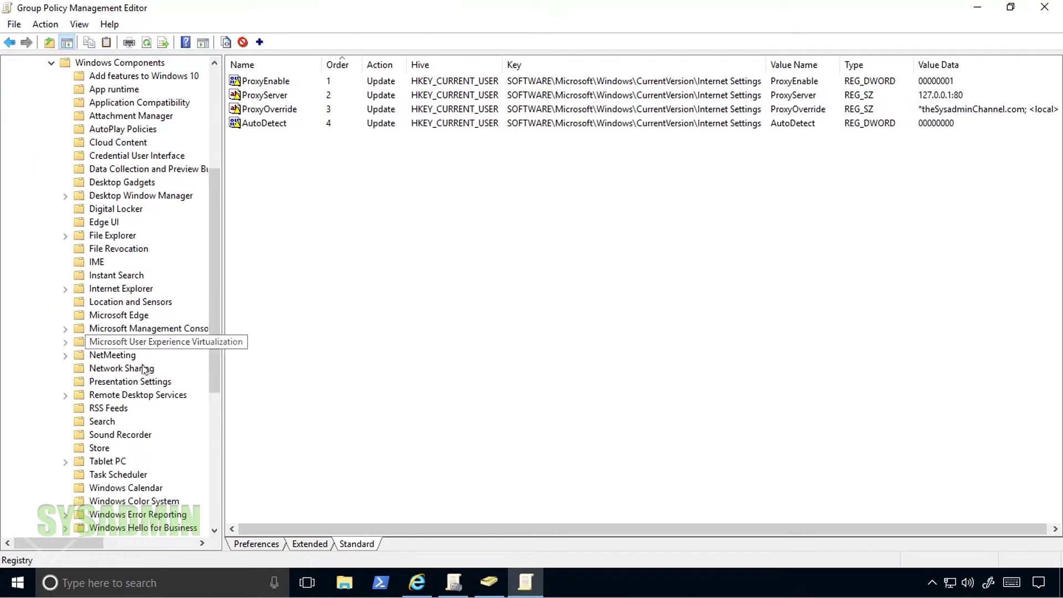
left_click(140, 290)
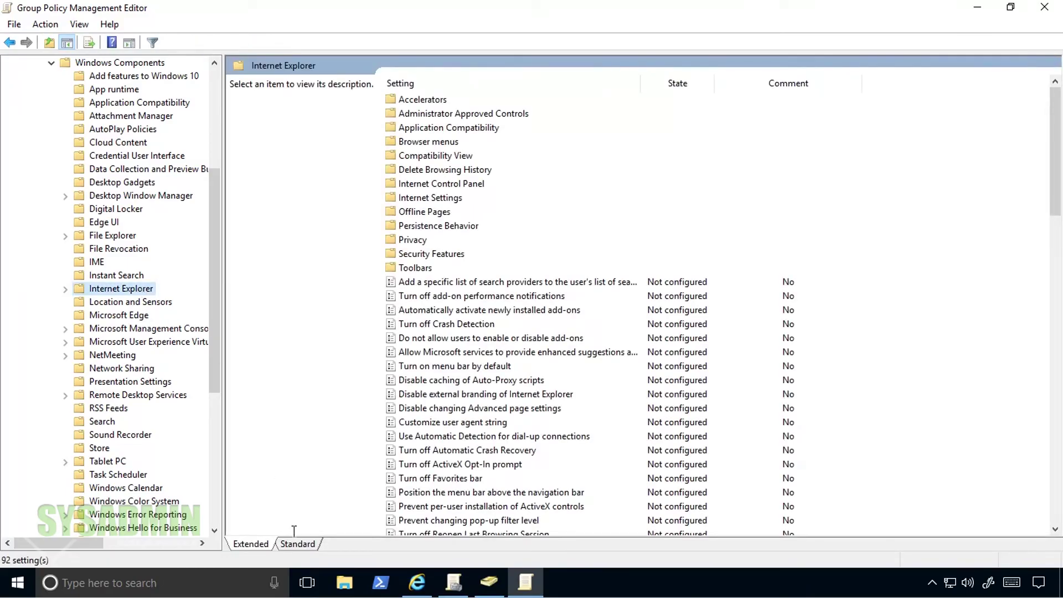
- In Standard view sorted by name, set 'Disable changing Automatic Configuration settings' to Enabled
left_click(295, 544)
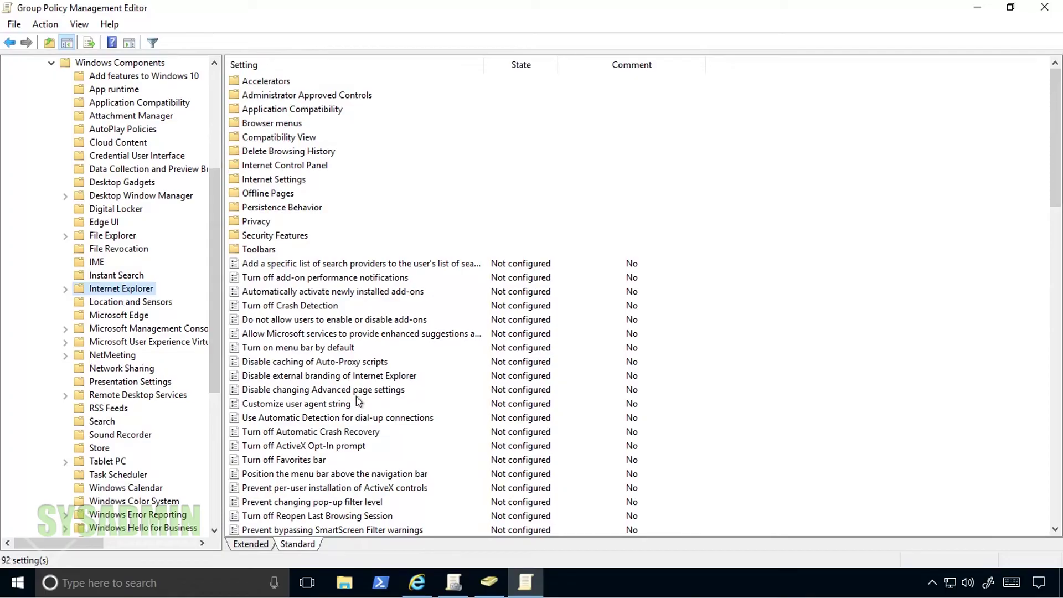
left_click(360, 65)
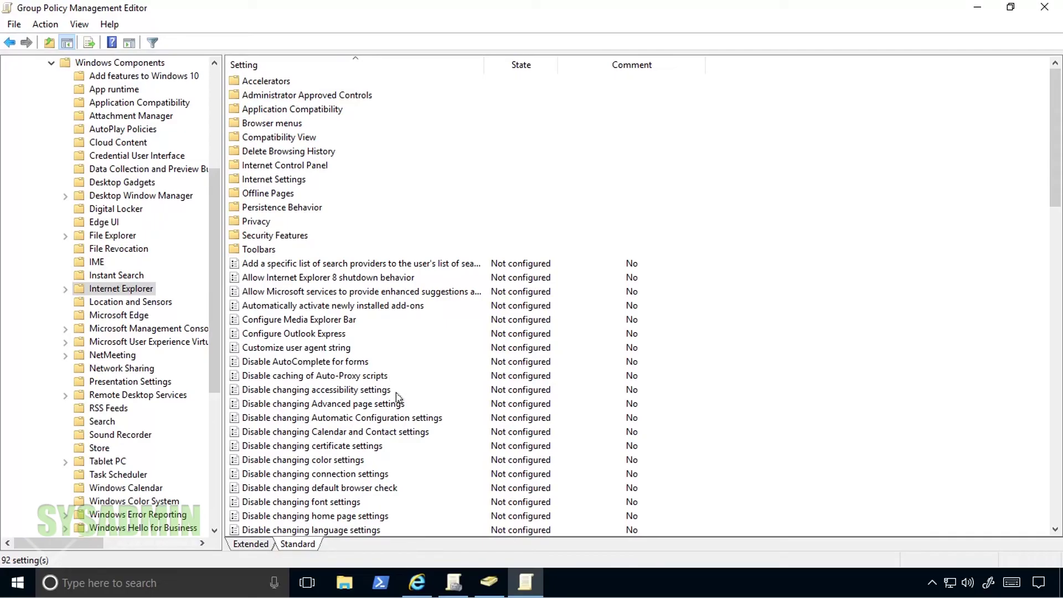
left_click(403, 419)
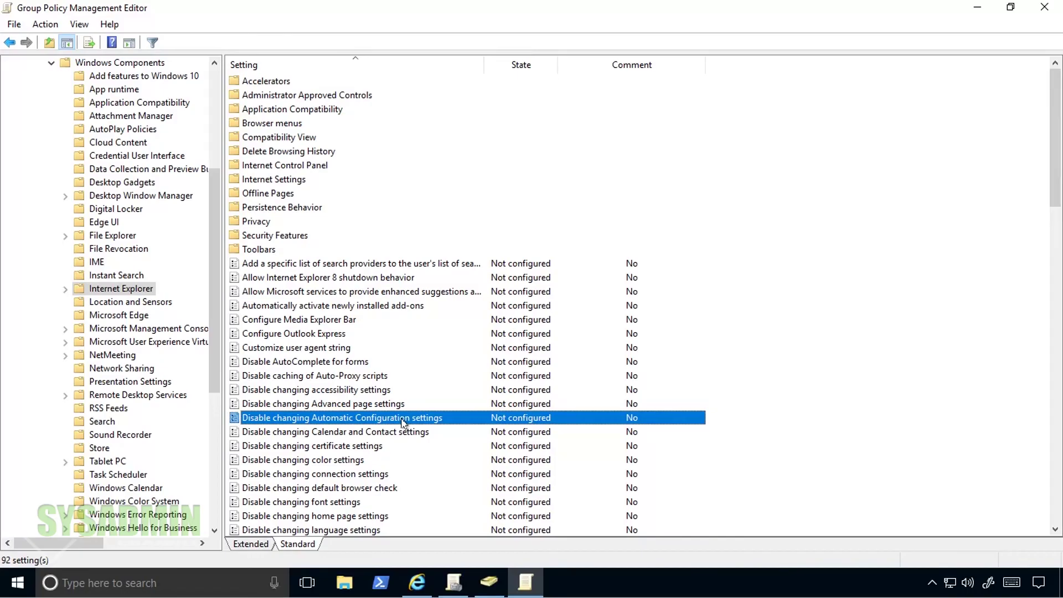
double_click(402, 420)
left_click(103, 151)
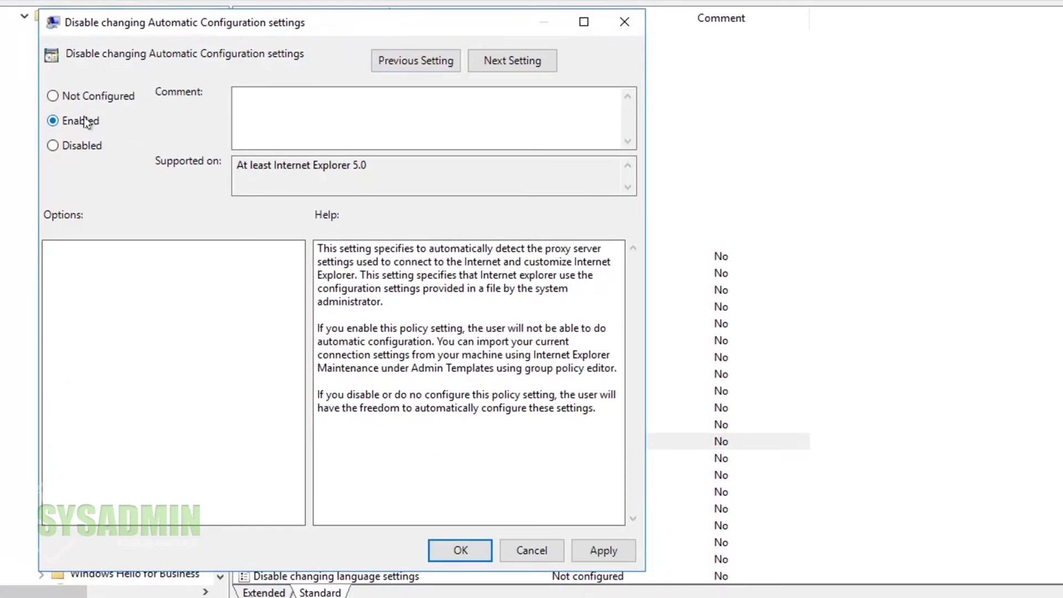
left_click(456, 550)
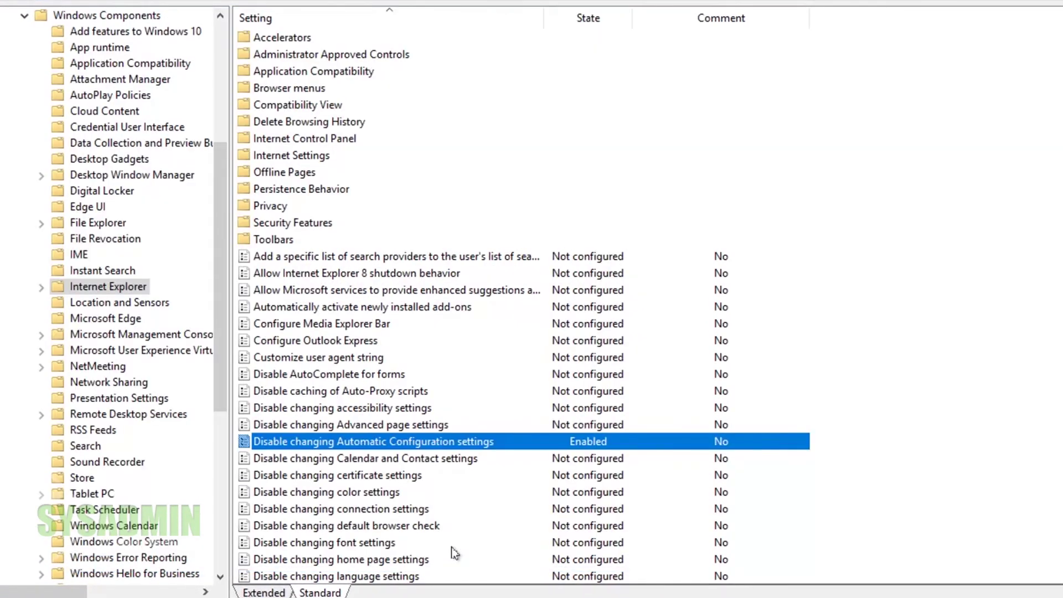
scroll(538, 448, "down", 8)
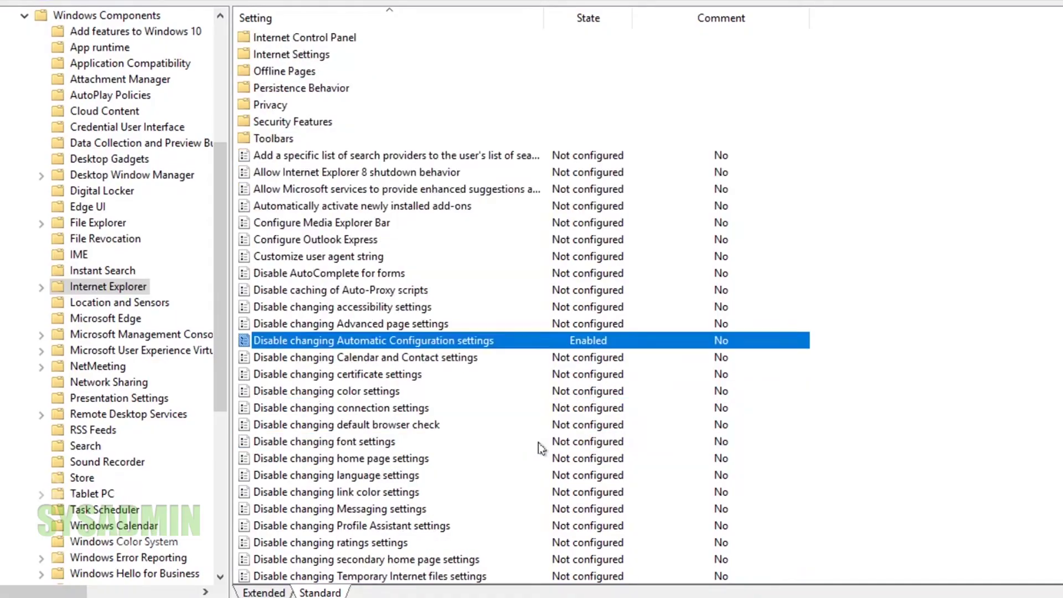
scroll(548, 449, "down", 3)
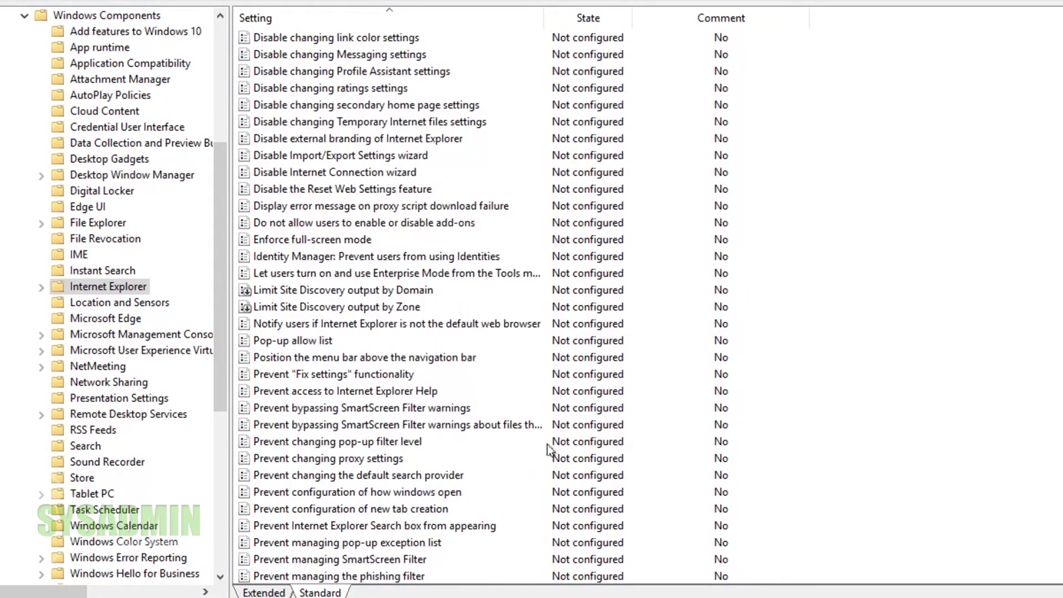
scroll(549, 449, "down", 4)
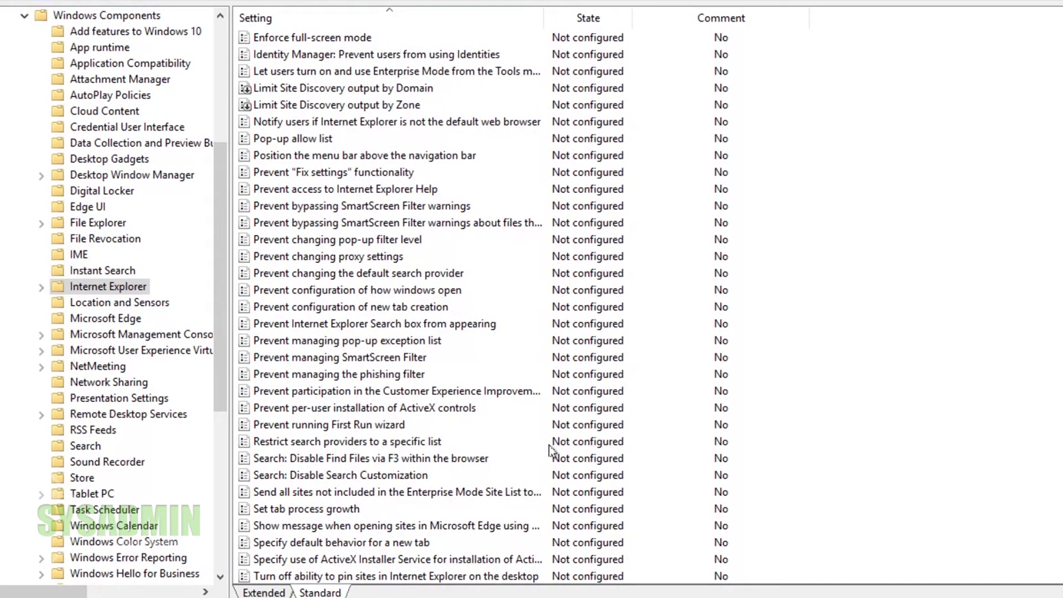
- Set 'Prevent changing proxy settings' to Enabled and sort the policy list by State
left_click(394, 259)
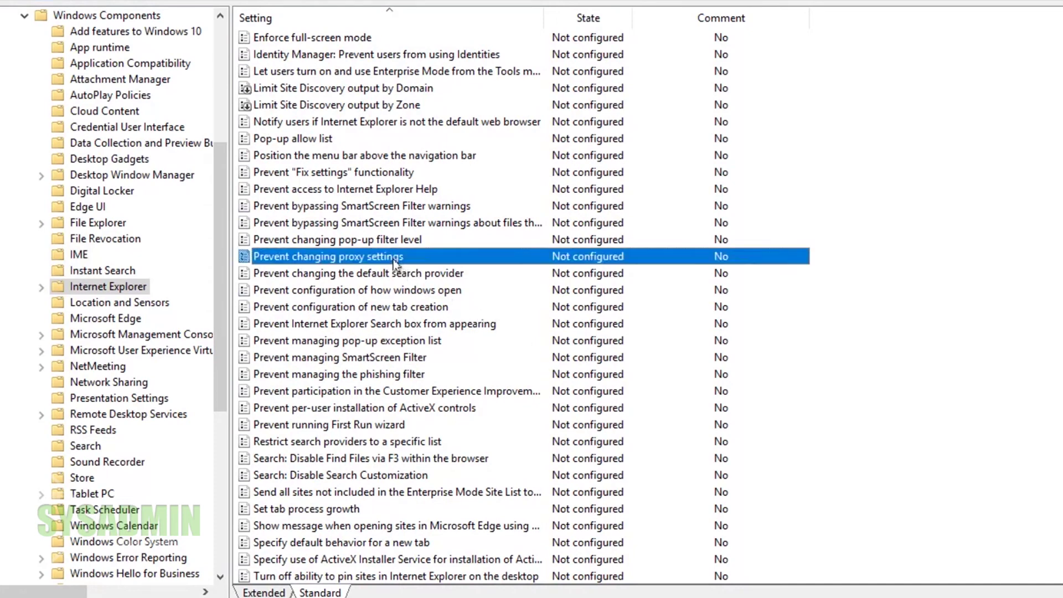
double_click(394, 259)
left_click(115, 147)
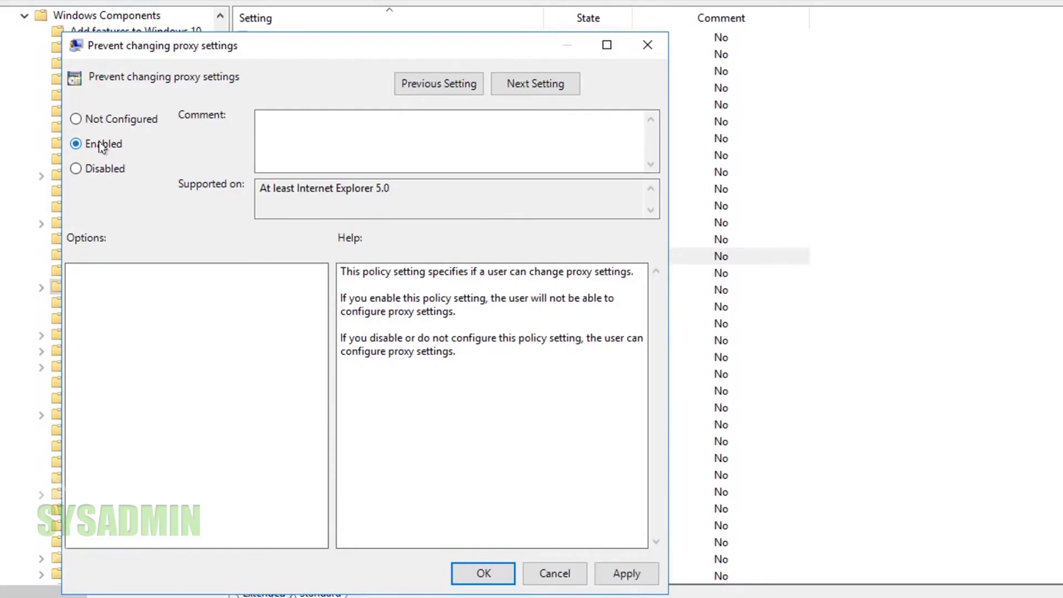
left_click(619, 575)
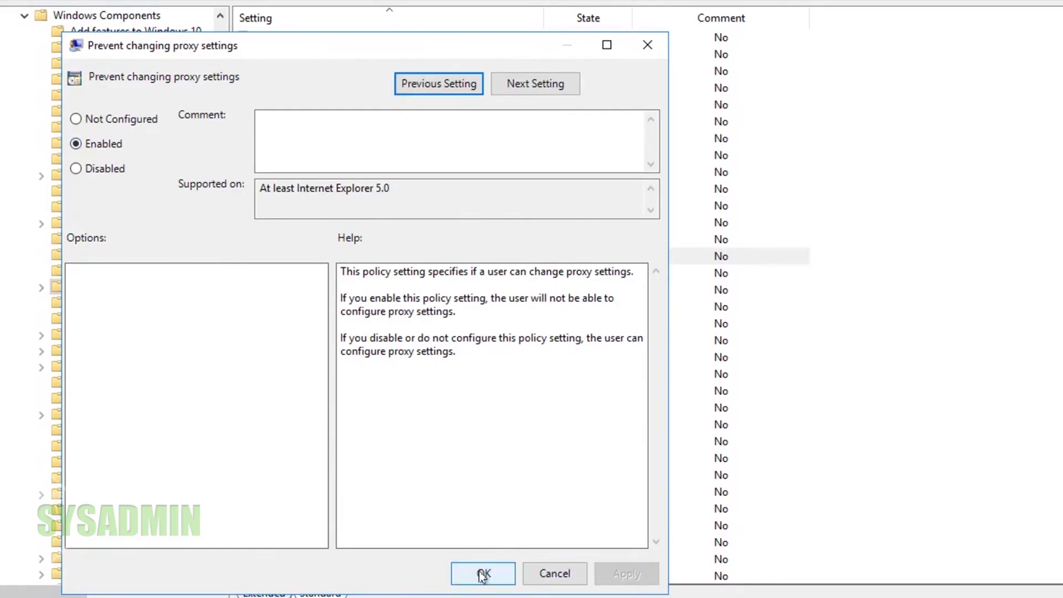
left_click(483, 573)
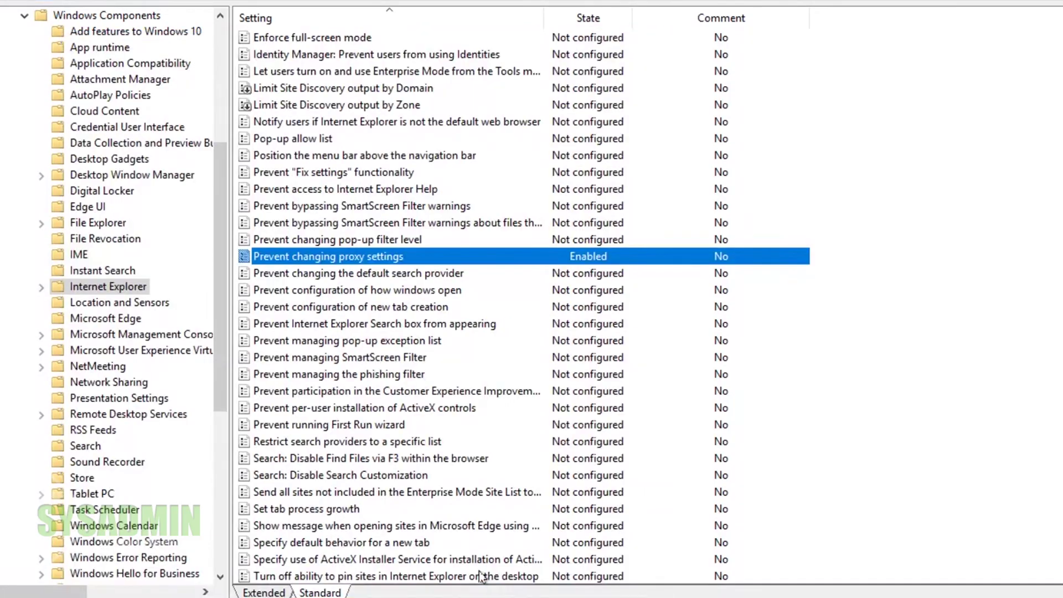
left_click(603, 17)
scroll(626, 202, "up", 13)
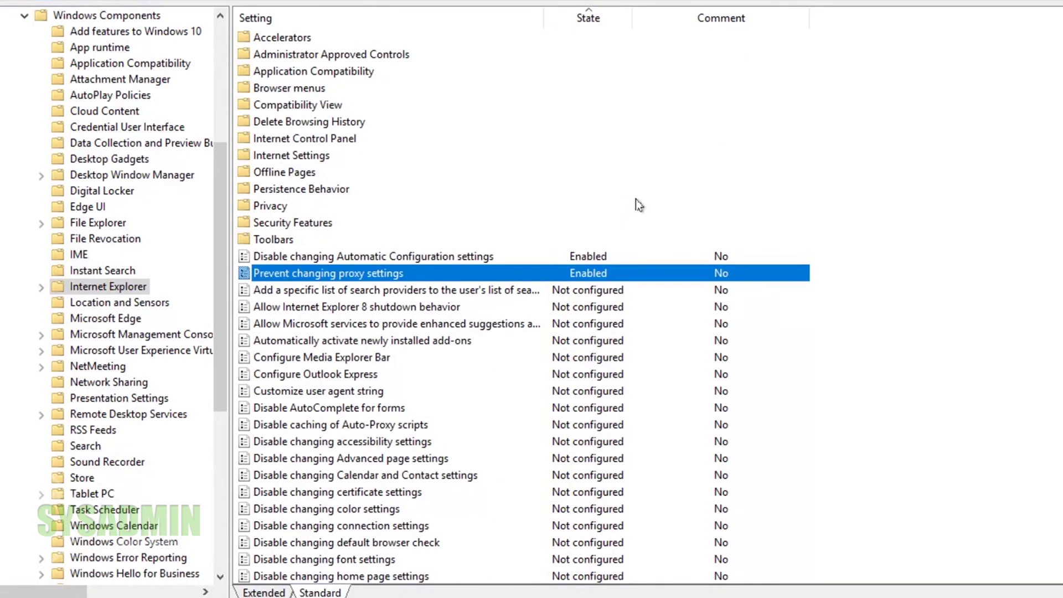
left_click(932, 291)
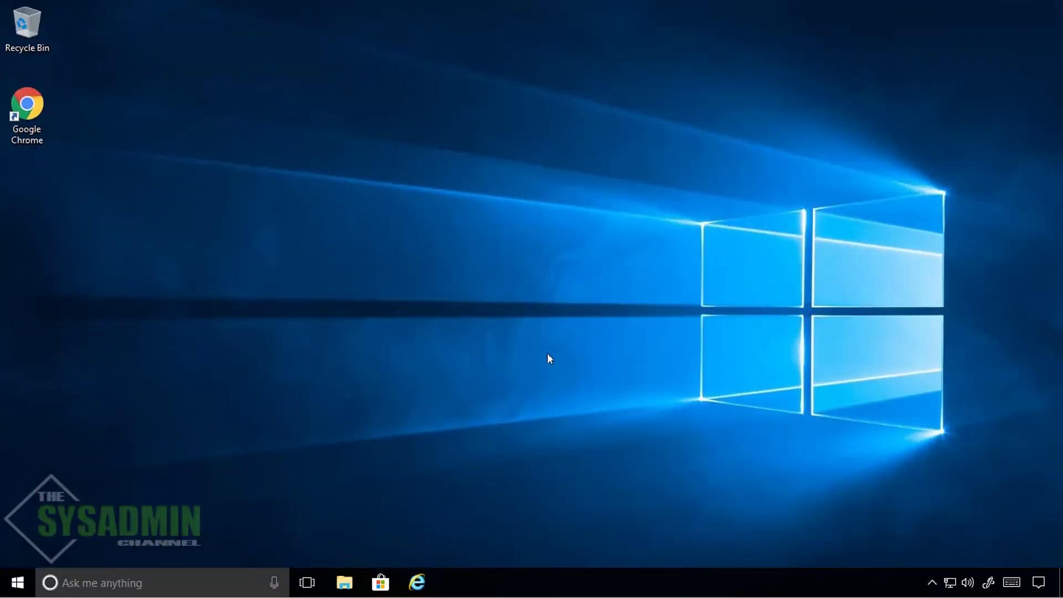
- Run gpupdate /force in an elevated Command Prompt, fixing the mistyped first attempt
right_click(17, 583)
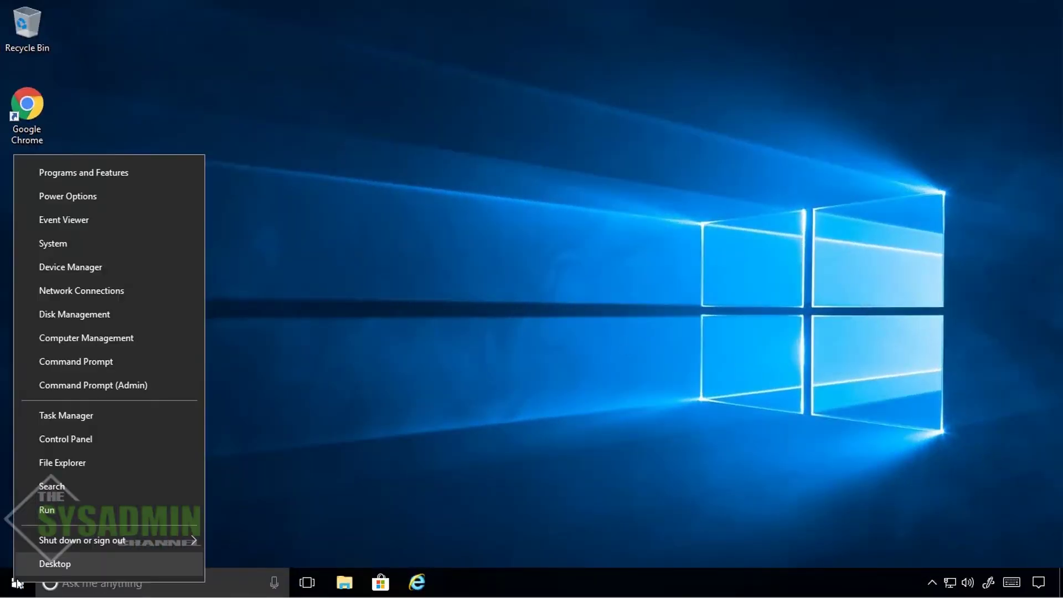
left_click(85, 385)
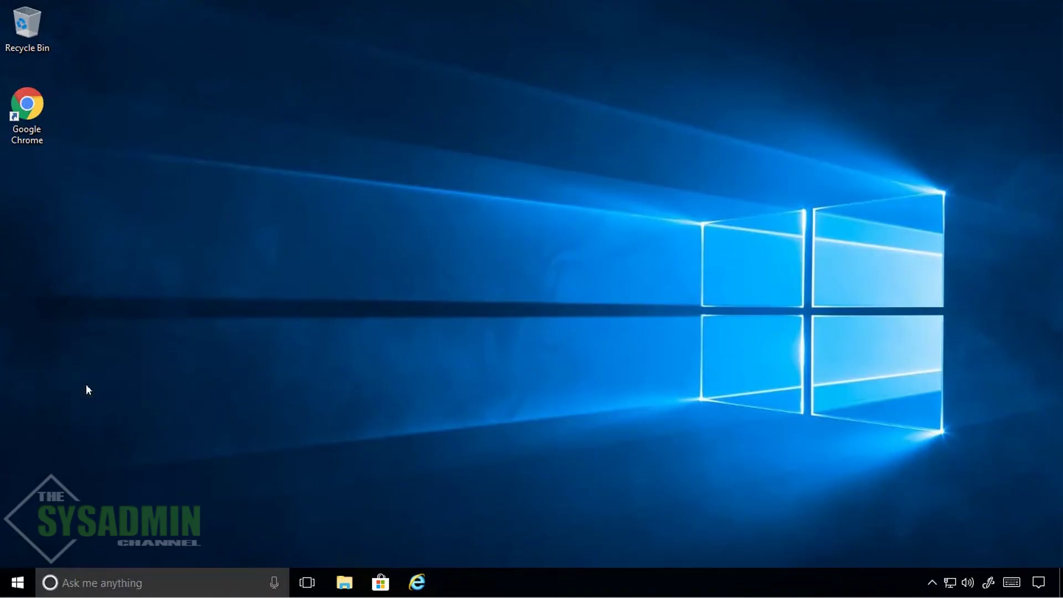
left_click(452, 382)
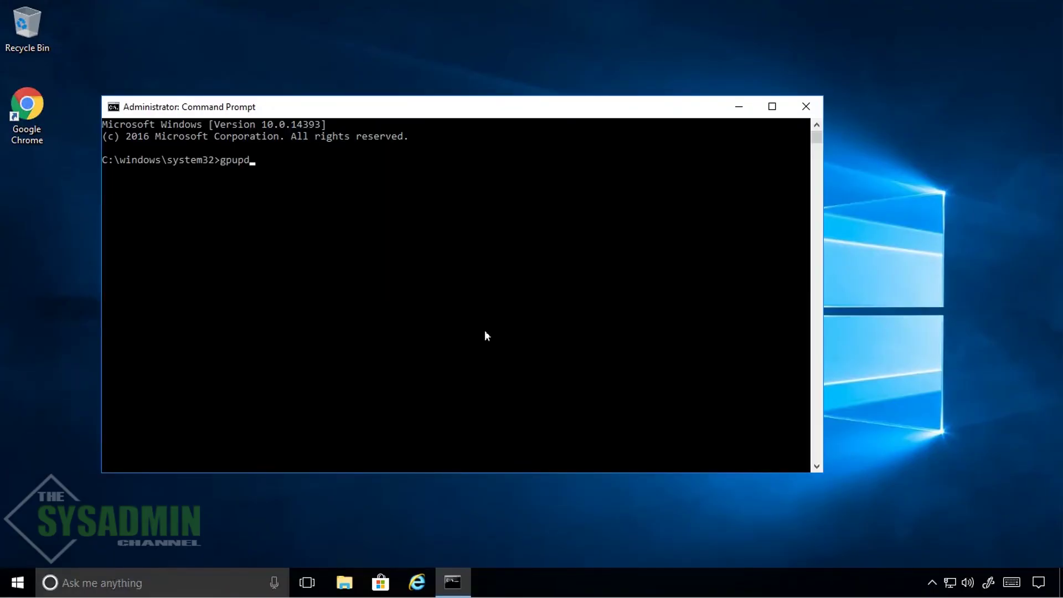
type("gpupdate /forcv")
key("Return")
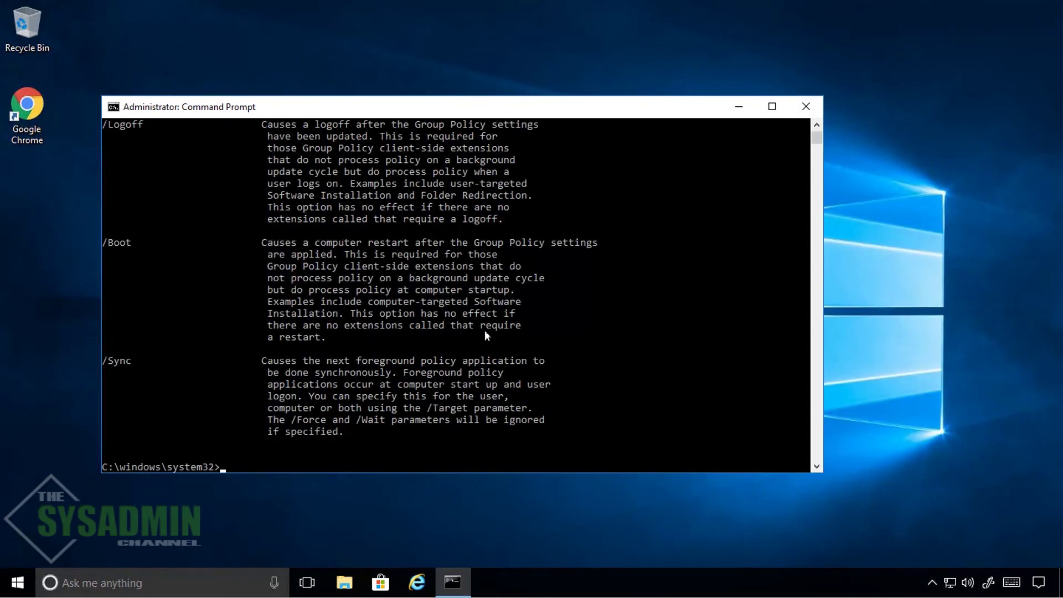
key("Up")
type("e")
type("e /forc")
key("Return")
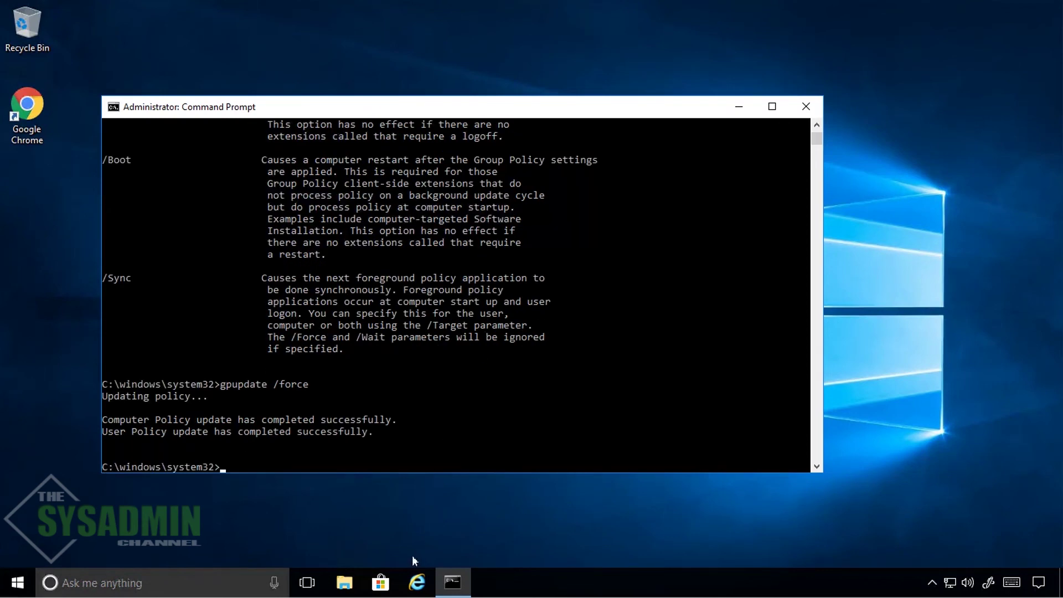
left_click(417, 582)
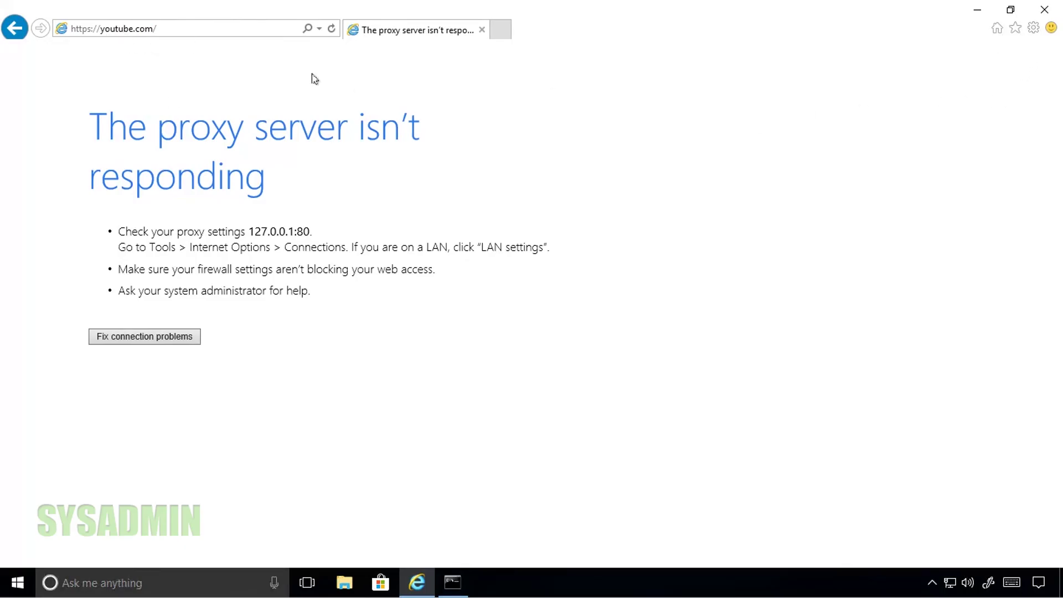
- Check the LAN proxy settings are greyed out and locked at 127.0.0.1 port 80
left_click(1033, 28)
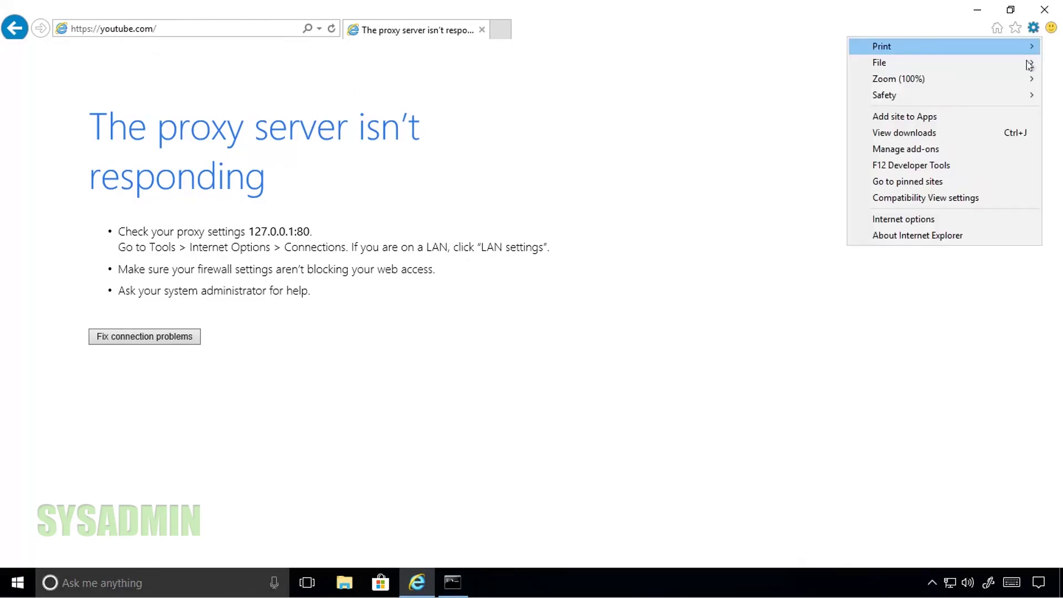
left_click(932, 219)
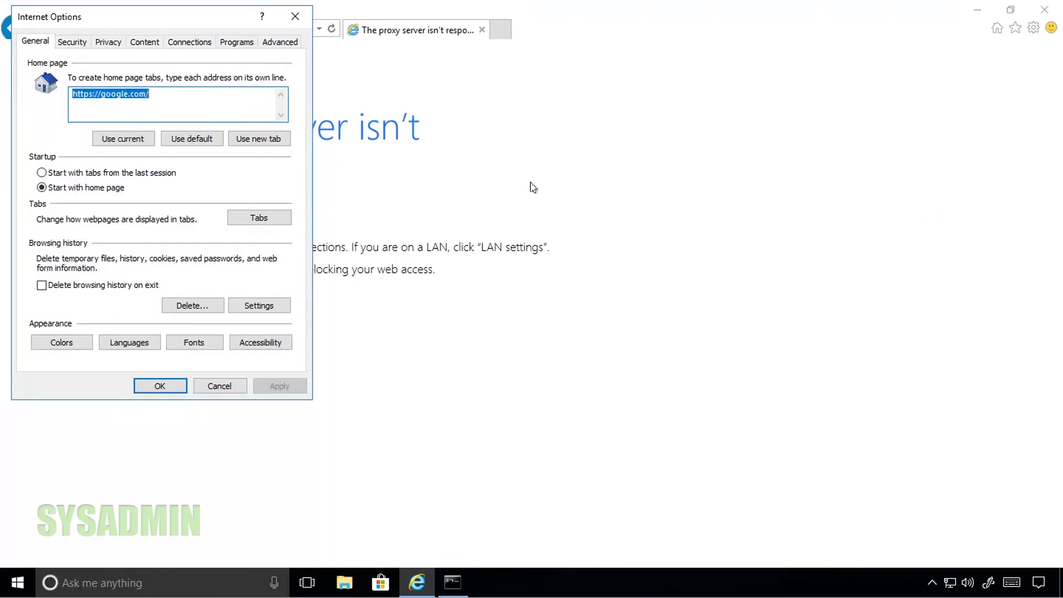
left_click(191, 42)
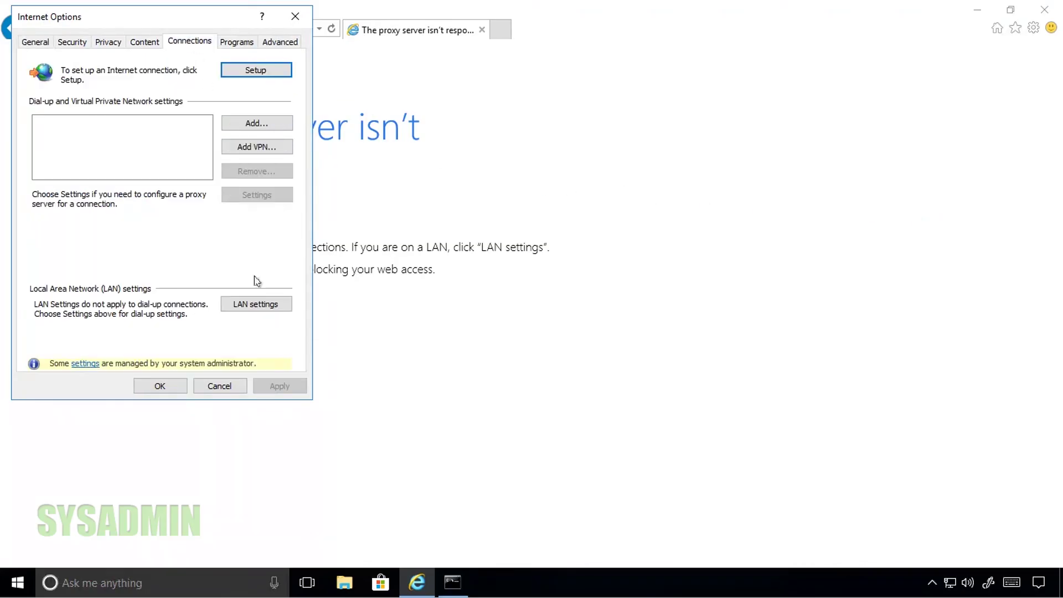
left_click(259, 305)
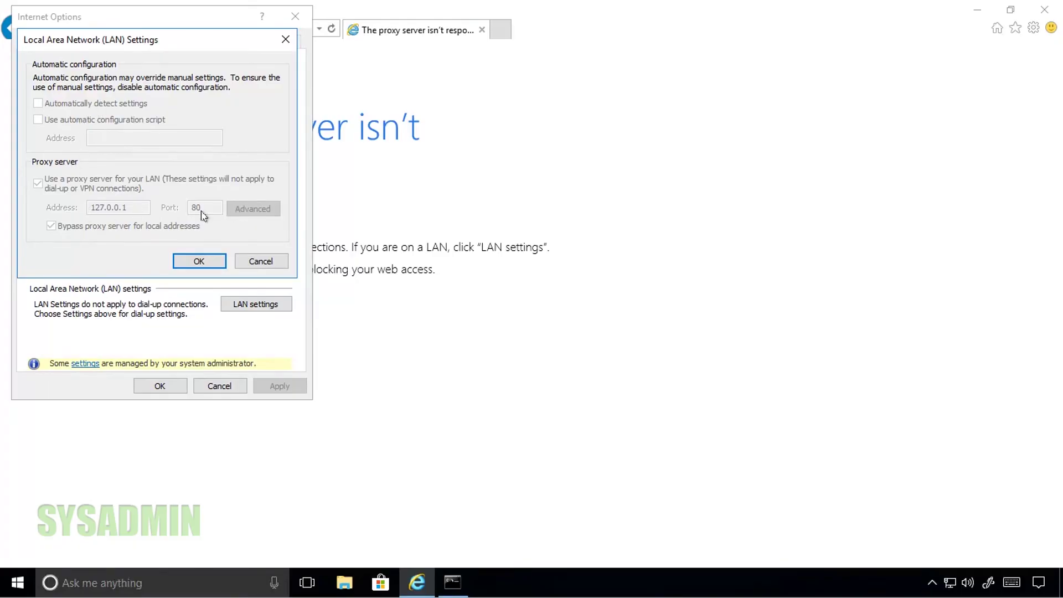
left_click(201, 261)
- Close Internet Options, load thesysadminchannel.com via the proxy exception, then close the browser
left_click(160, 386)
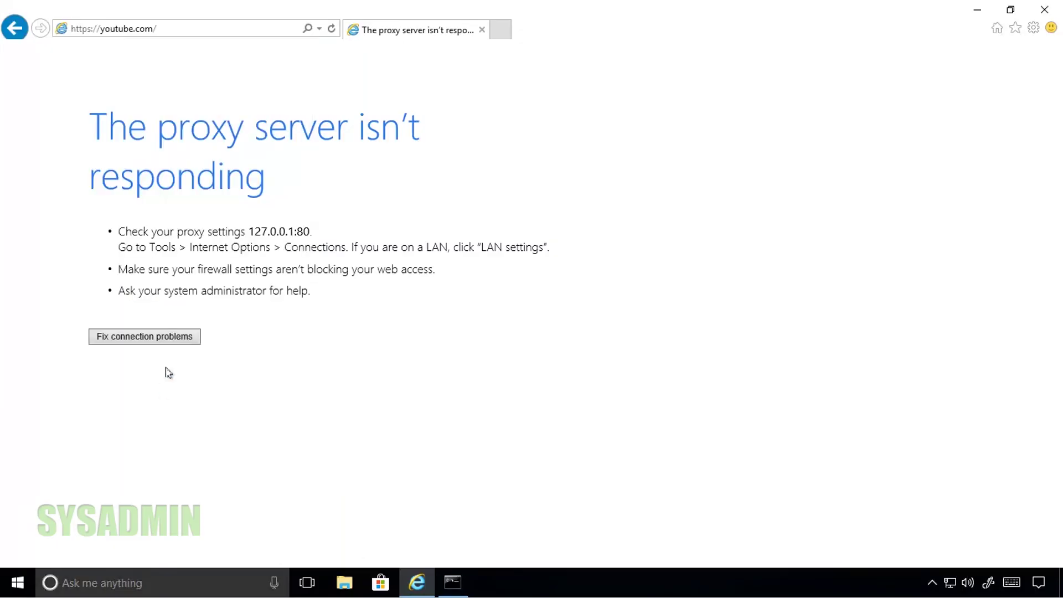
left_click(191, 29)
type("thesysadminchannel")
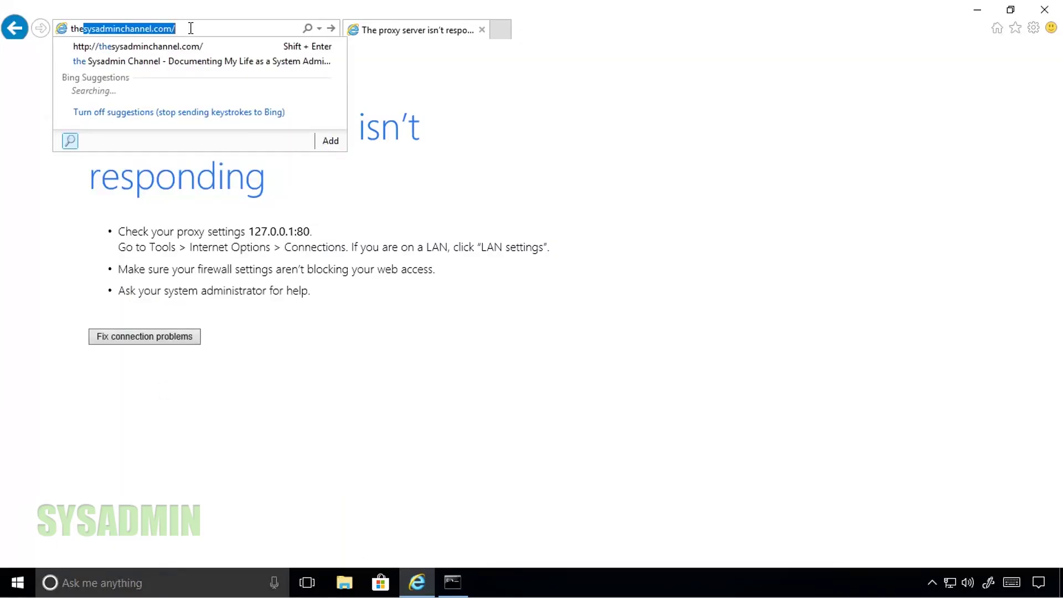
key("Return")
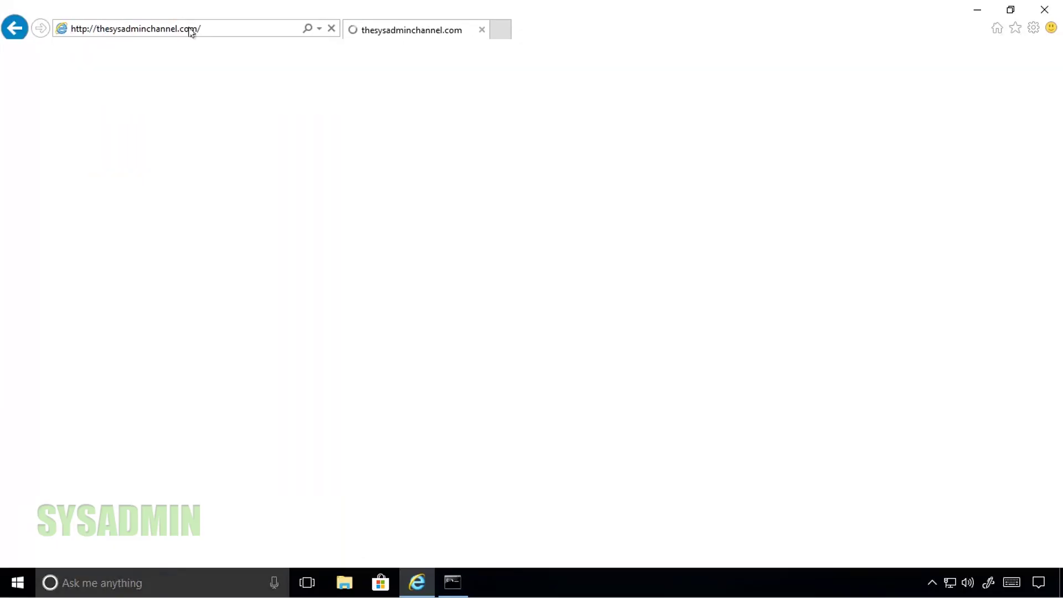
scroll(415, 294, "down", 7)
scroll(415, 294, "up", 7)
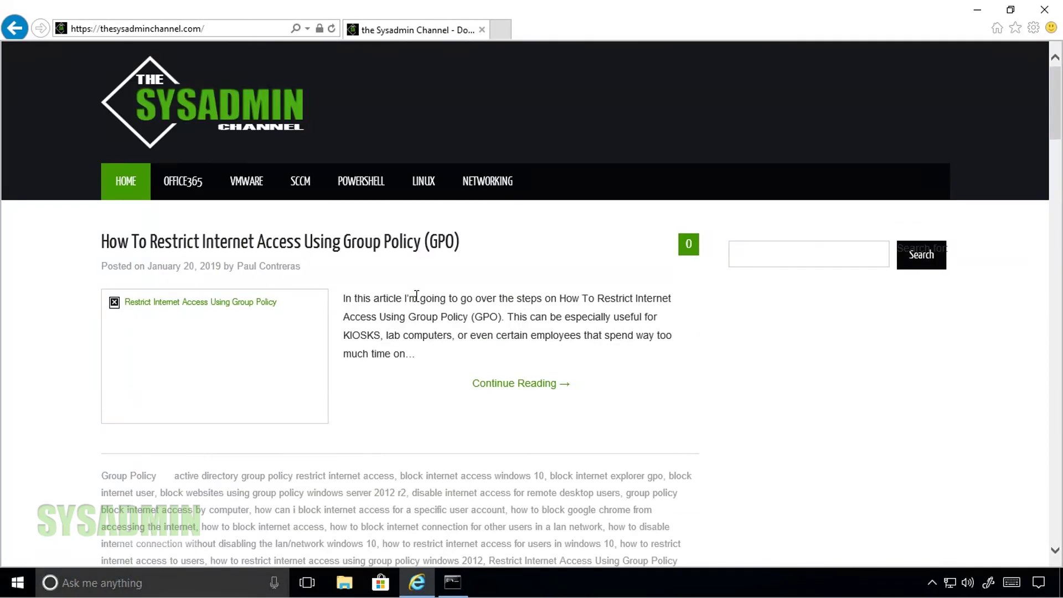
left_click(1044, 10)
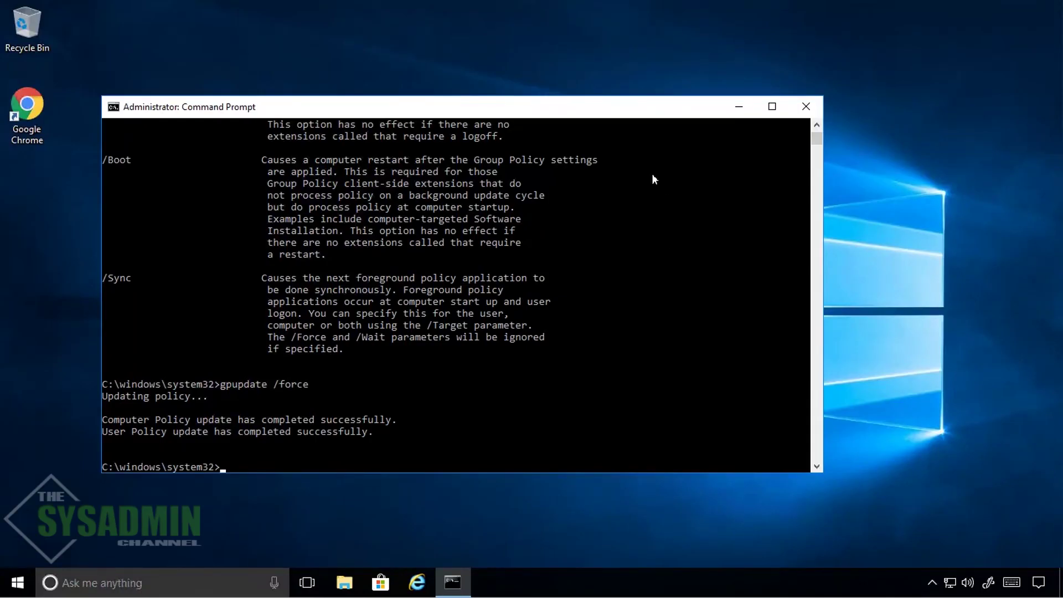